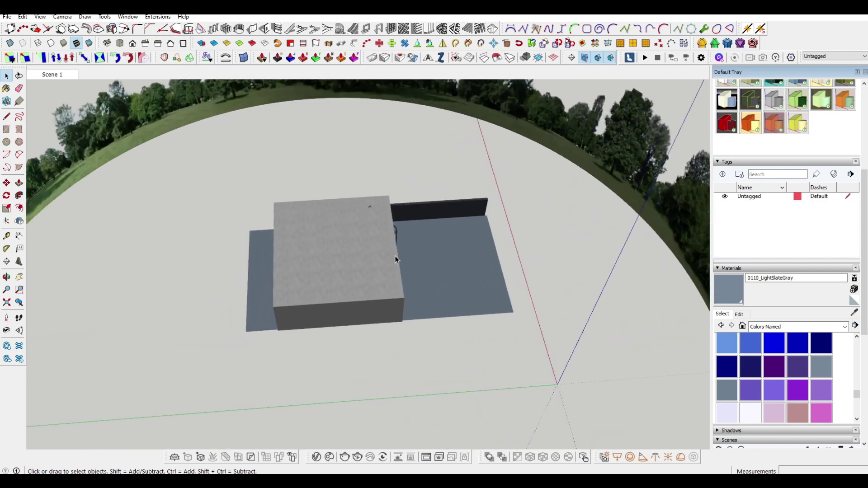
- Inspect the house model from the outside and its living room with the sofa, coffee table and wall niche
middle_drag(395, 255, 321, 359)
key(space)
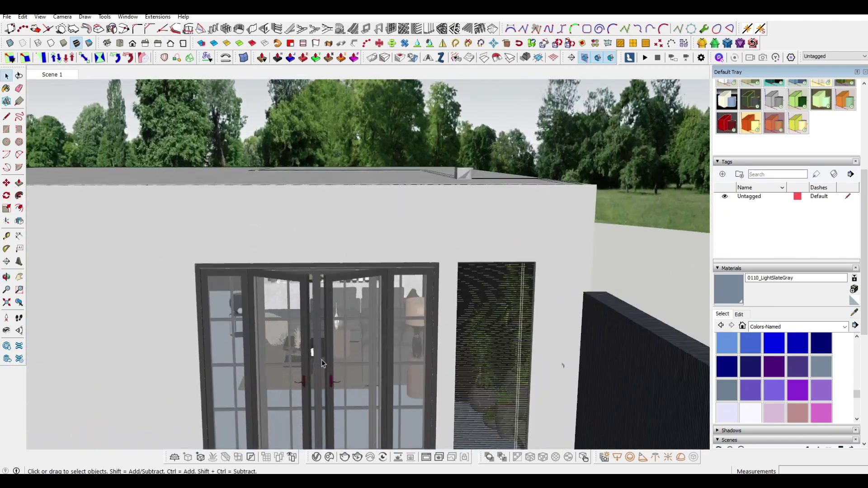
scroll(338, 332, up, 10)
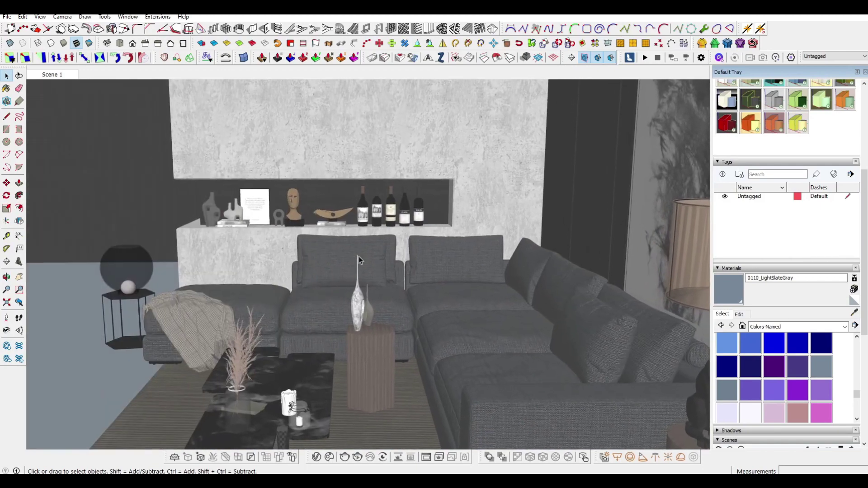
mouse_move(359, 256)
middle_down()
mouse_move(354, 275)
mouse_move(360, 267)
mouse_move(458, 261)
middle_up()
scroll(458, 260, down, 5)
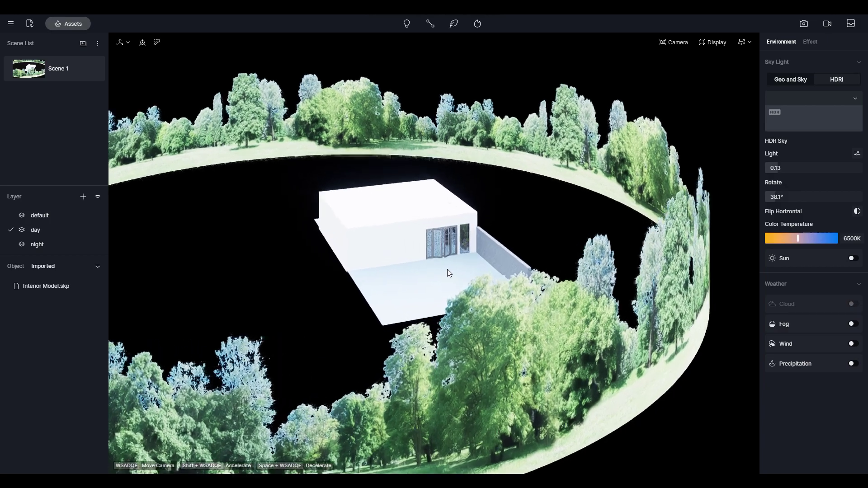
- Switch to D5 Render and frame a straight-on interior view of the living room facing the sofa and portrait artwork
scroll(447, 270, up, 5)
scroll(433, 205, up, 10)
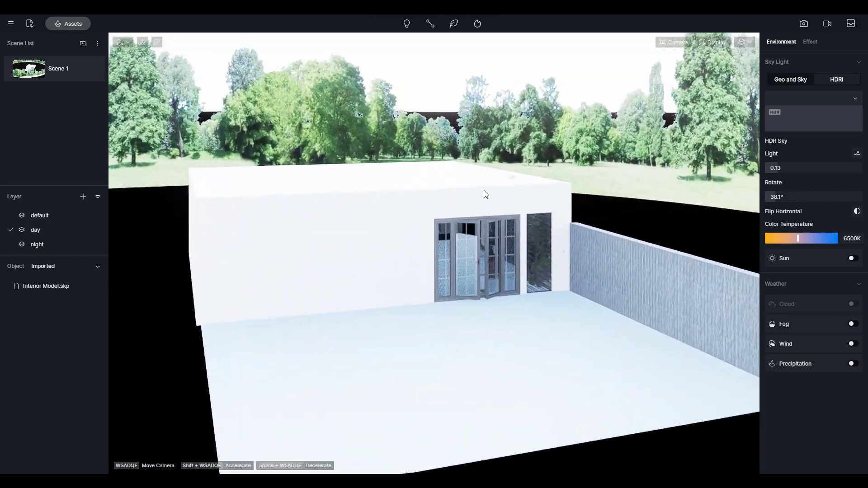
scroll(507, 303, up, 5)
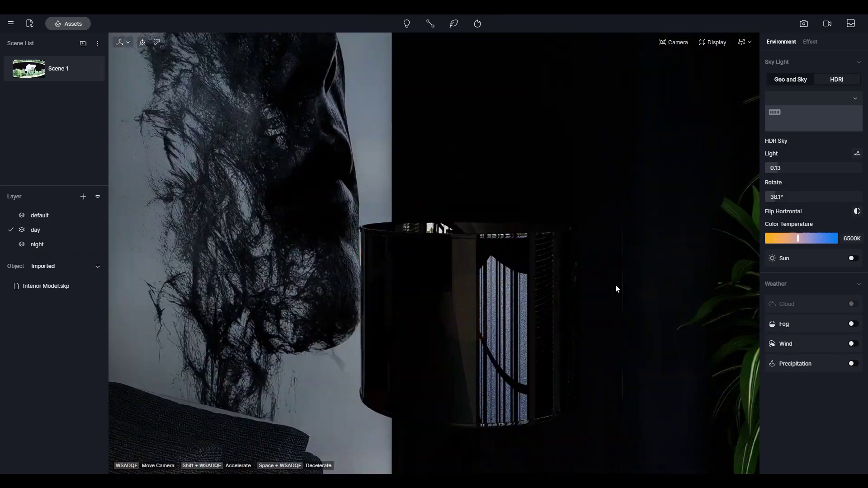
right_drag(614, 285, 515, 241)
scroll(536, 227, down, 6)
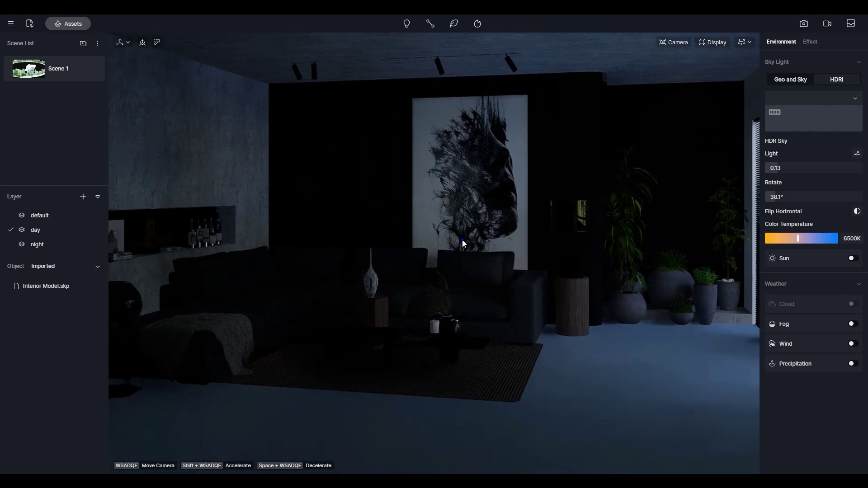
right_drag(462, 240, 407, 205)
scroll(434, 217, down, 3)
key(a)
key(a)
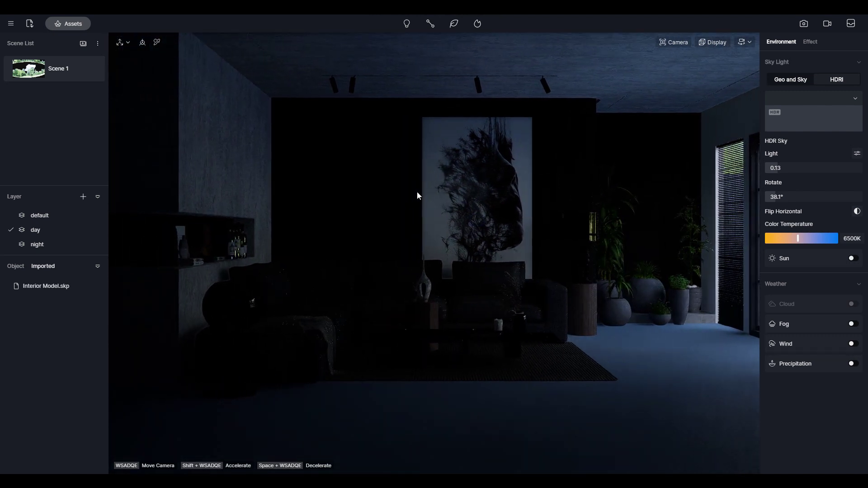
right_drag(448, 183, 430, 202)
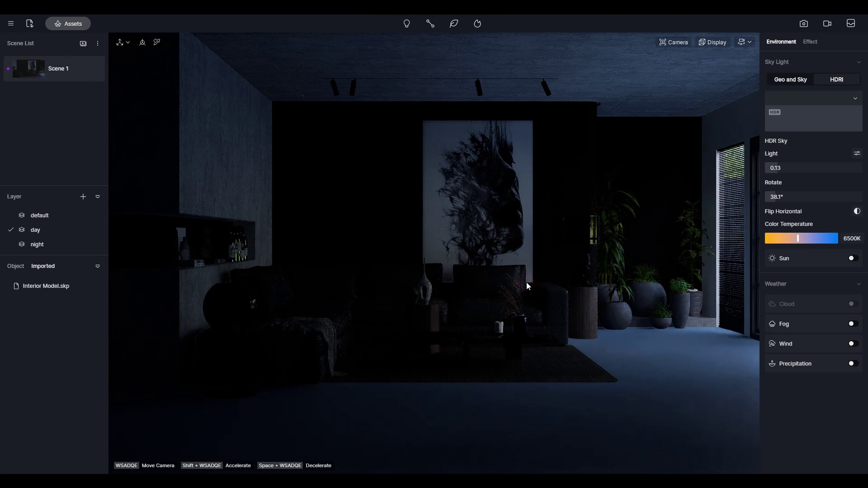
right_drag(526, 282, 538, 221)
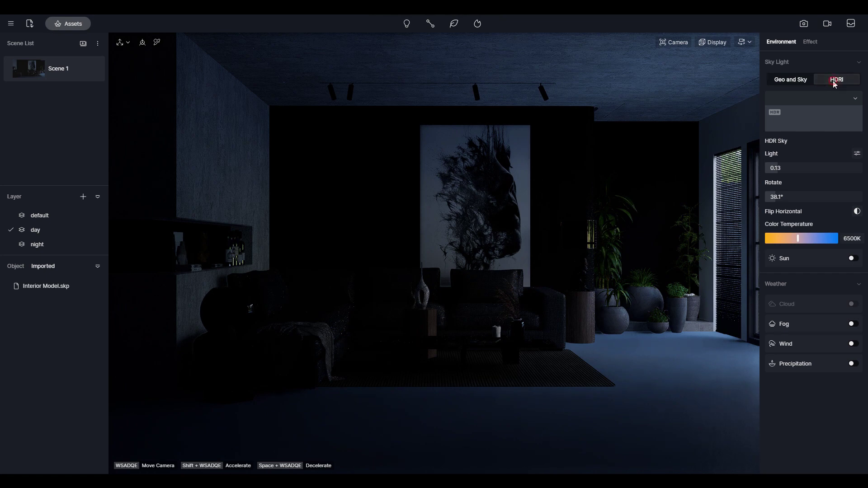
- Light the room with the HDRI sky at light 0.52, rotated to 256.7° and flipped horizontally, and enable the sun
click(799, 81)
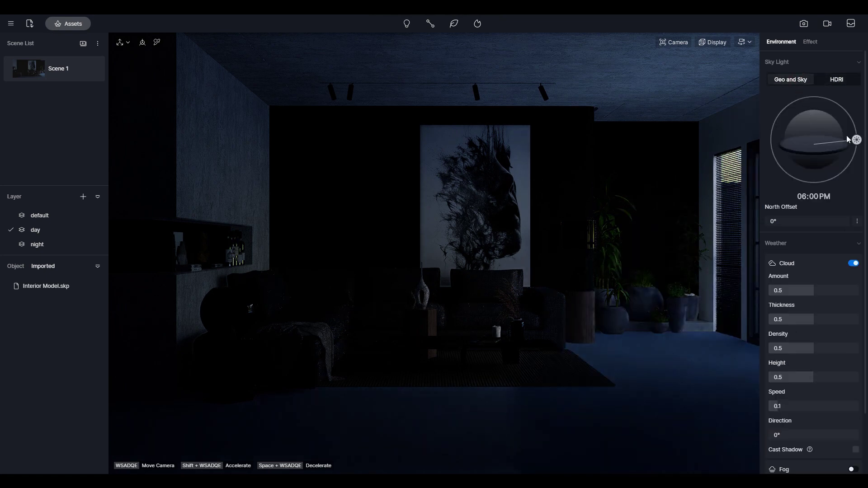
click(837, 80)
drag(788, 166, 816, 168)
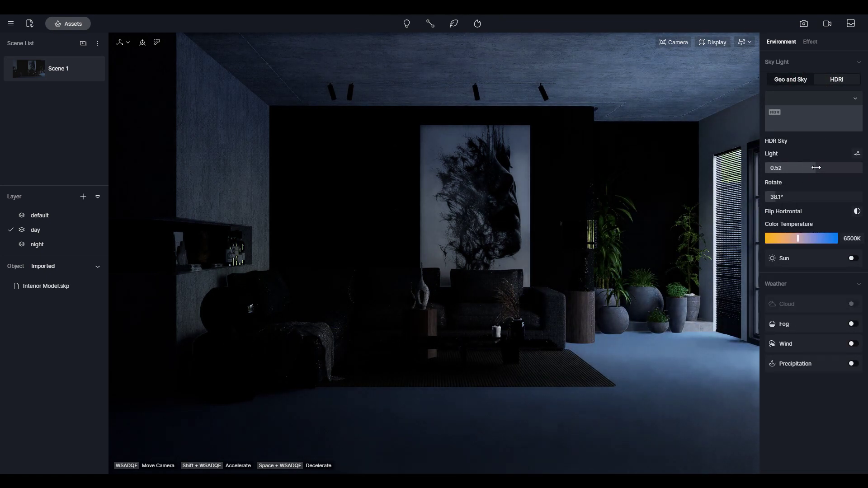
drag(775, 195, 840, 197)
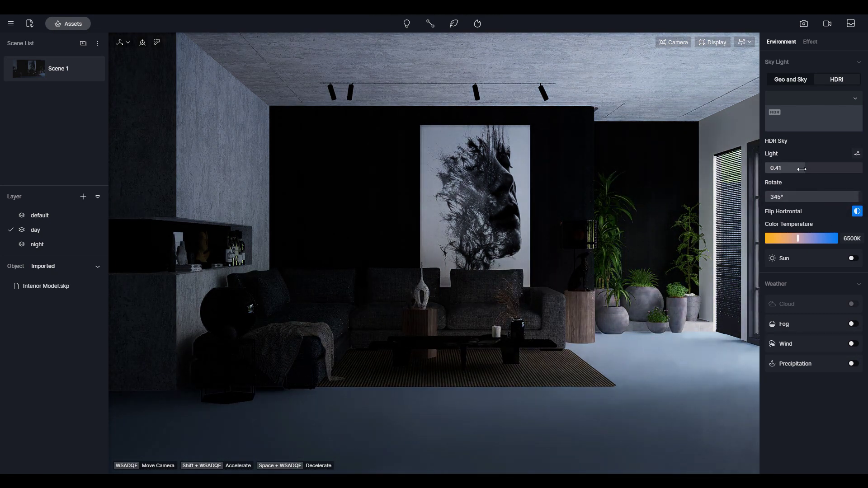
drag(787, 194, 847, 198)
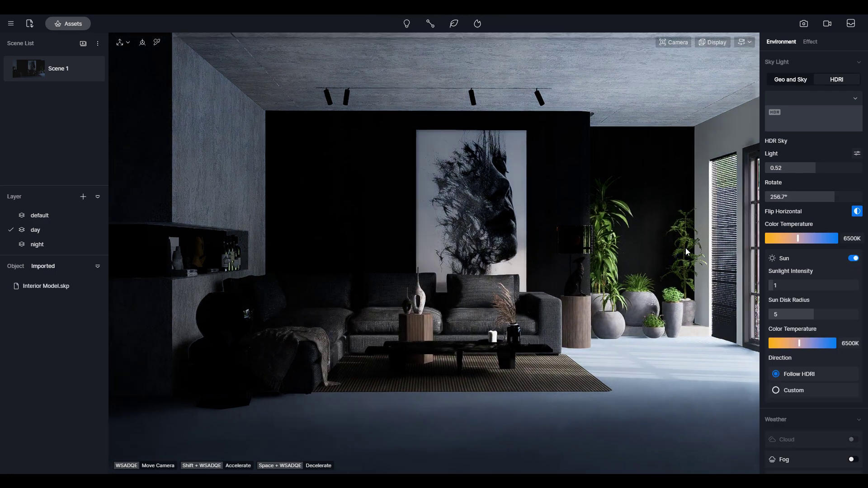
- Adjust the view slightly and set both the highlight and shadow post-processing values to 0.28
click(593, 233)
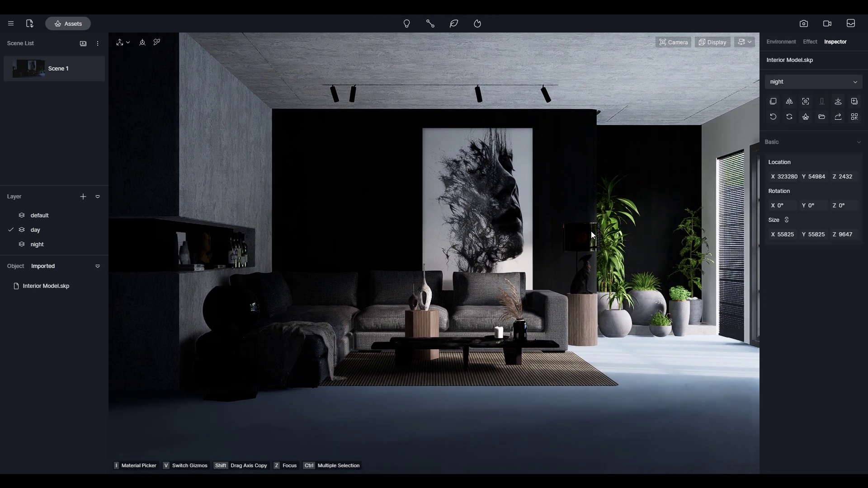
right_drag(594, 229, 568, 249)
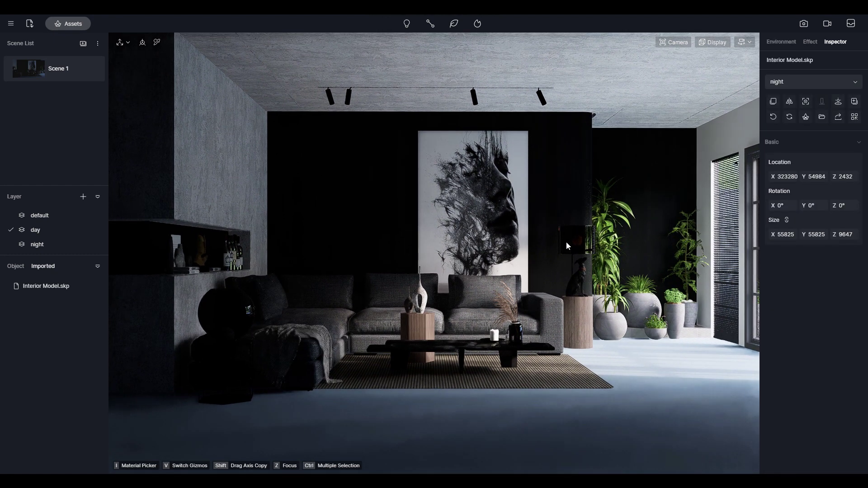
click(810, 41)
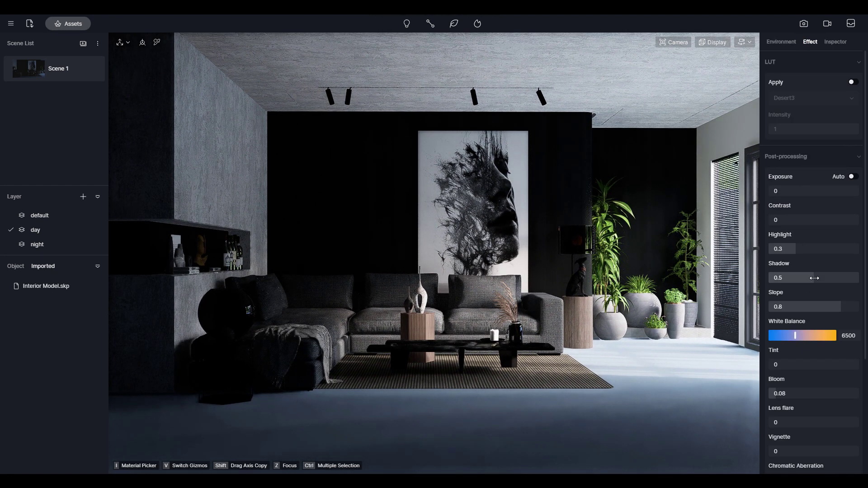
drag(815, 277, 781, 293)
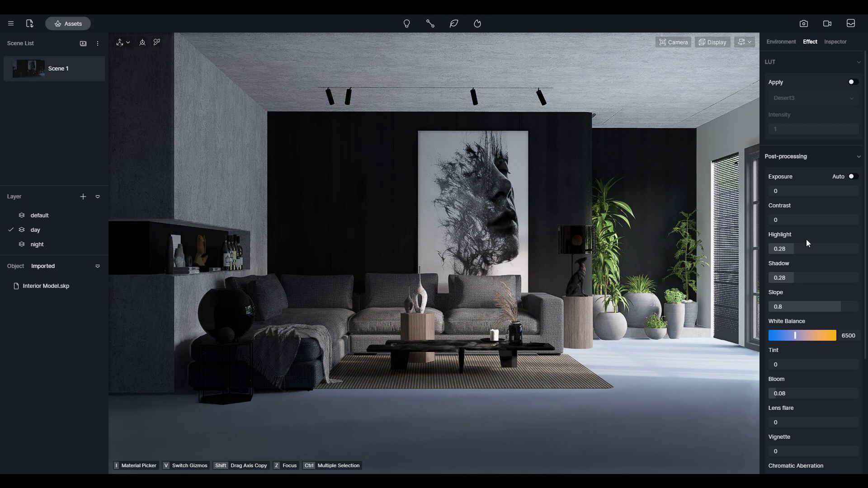
- Unflip the HDRI sky, with light 0.51 and rotation 258.3°, and set sunlight intensity to 13.2 and sun disk radius to 5.8
click(782, 42)
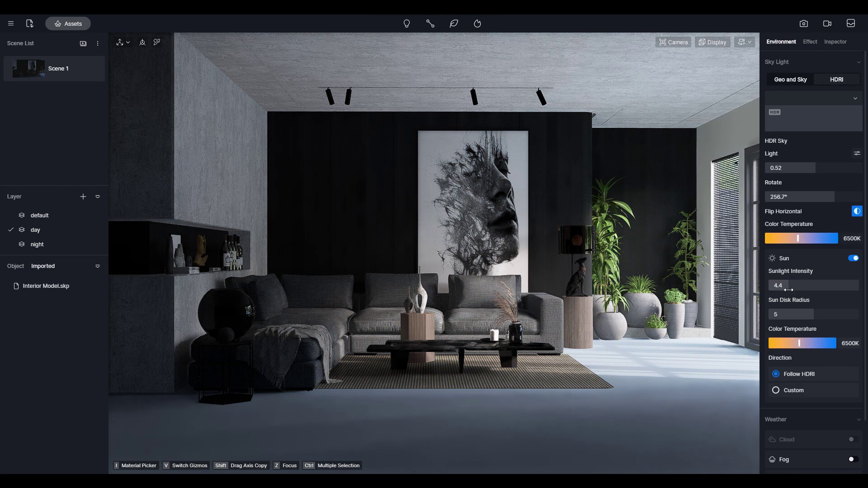
drag(811, 197, 836, 200)
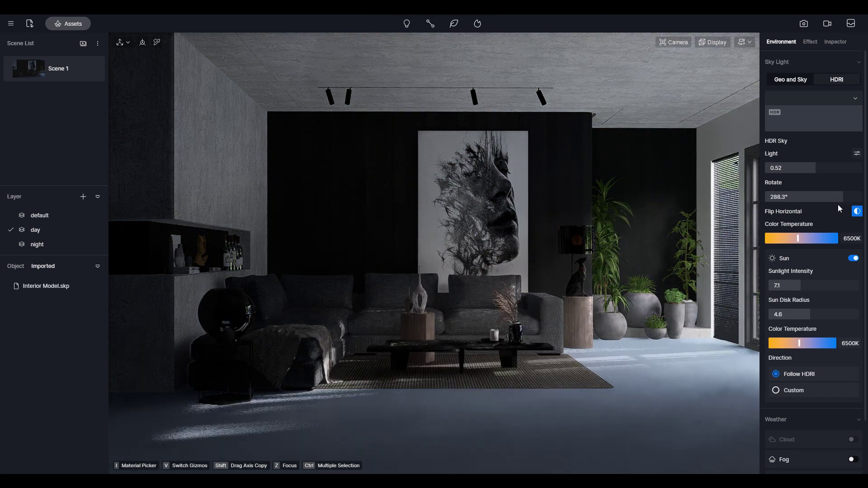
drag(812, 168, 817, 169)
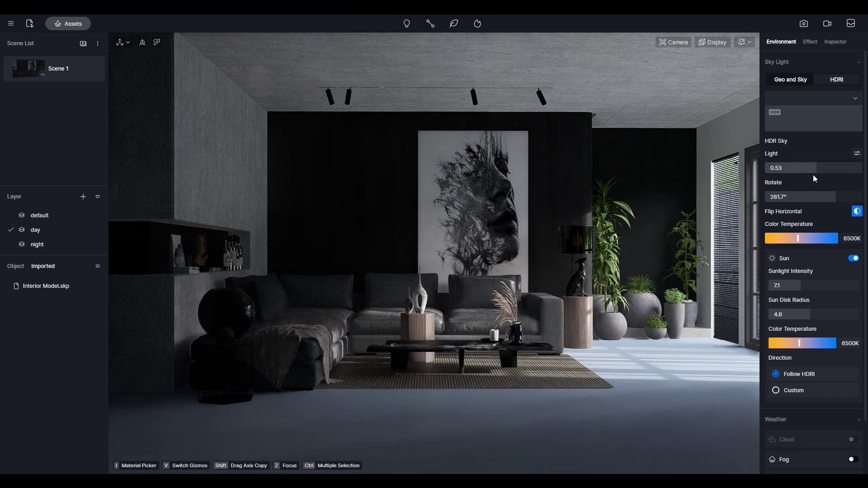
click(858, 211)
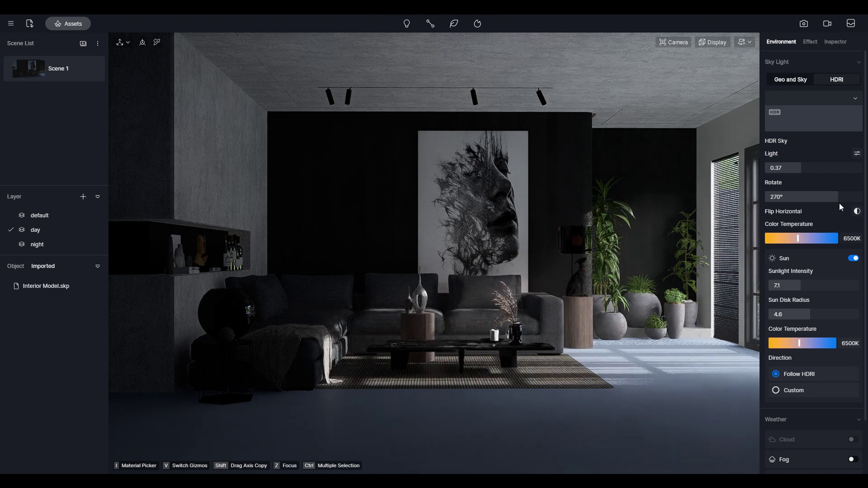
drag(836, 203, 825, 205)
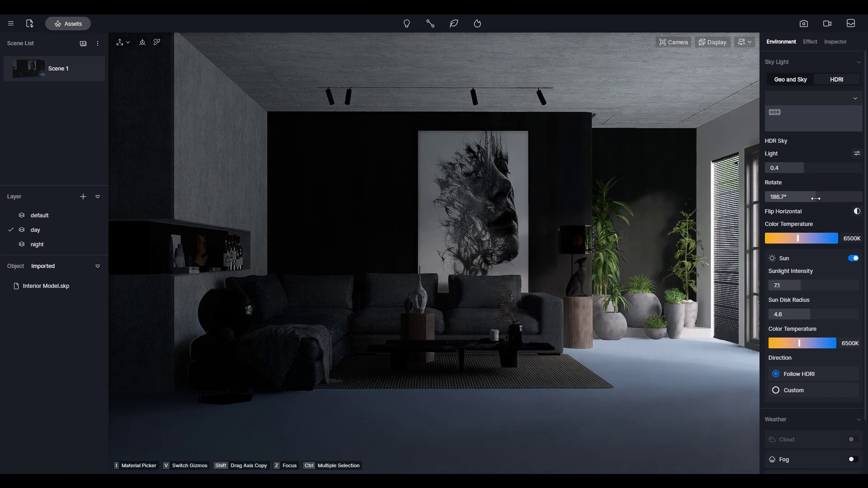
drag(816, 198, 838, 199)
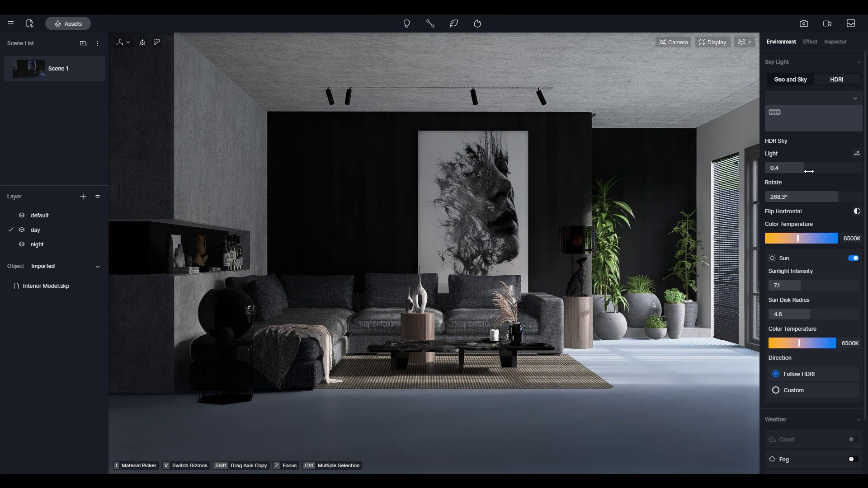
drag(832, 199, 827, 195)
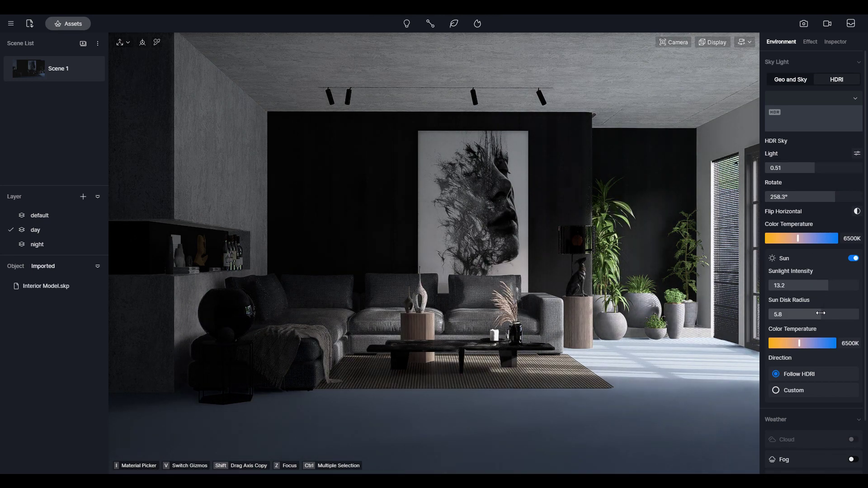
- Give the sun a custom direction with altitude 23.5 and azimuth 183.9
click(776, 390)
scroll(808, 347, down, 2)
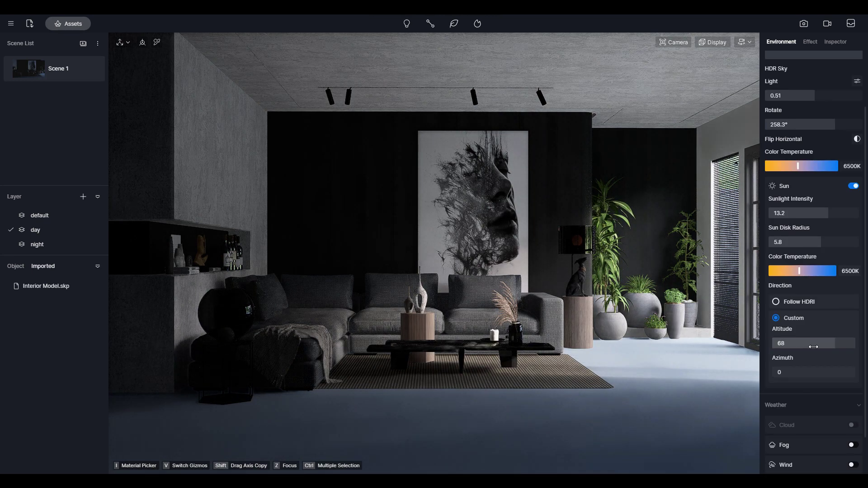
drag(813, 347, 794, 347)
drag(817, 368, 814, 384)
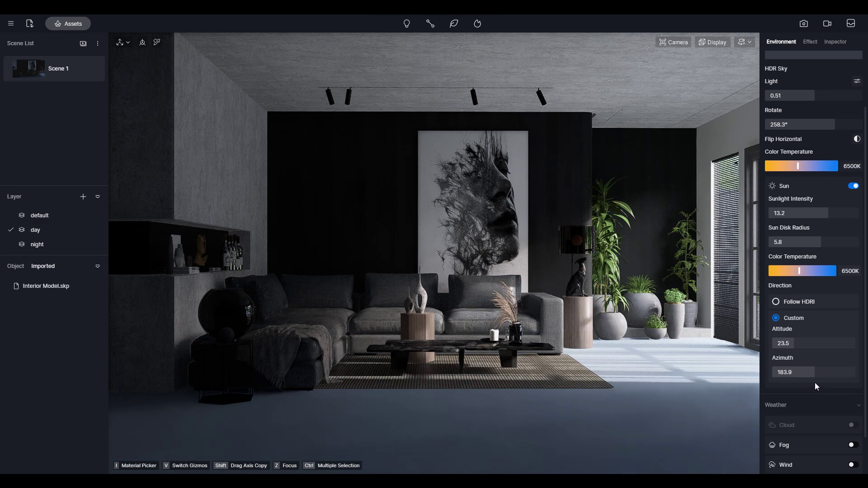
- Narrow the camera's field of view to 36.7° and set its clipping distance to 252 for a full view of the sofa wall
right_drag(592, 311, 574, 289)
click(674, 42)
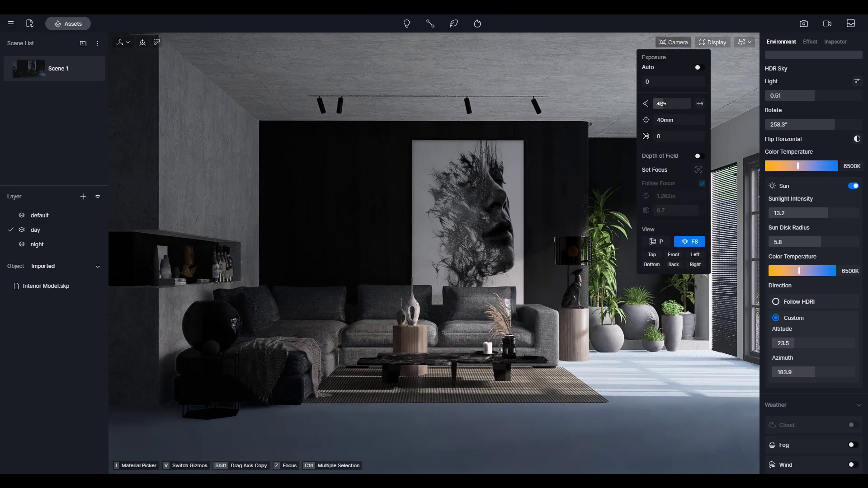
mouse_move(664, 104)
mouse_down()
mouse_move(653, 104)
mouse_move(660, 103)
mouse_up()
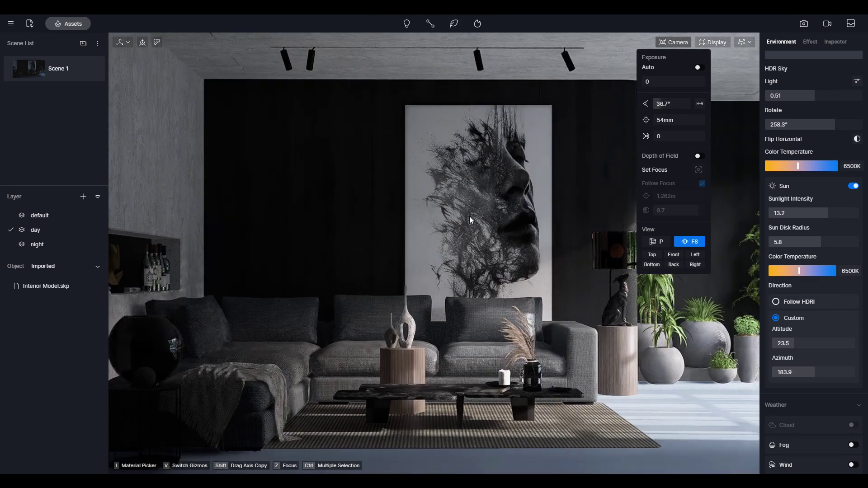
scroll(470, 217, down, 3)
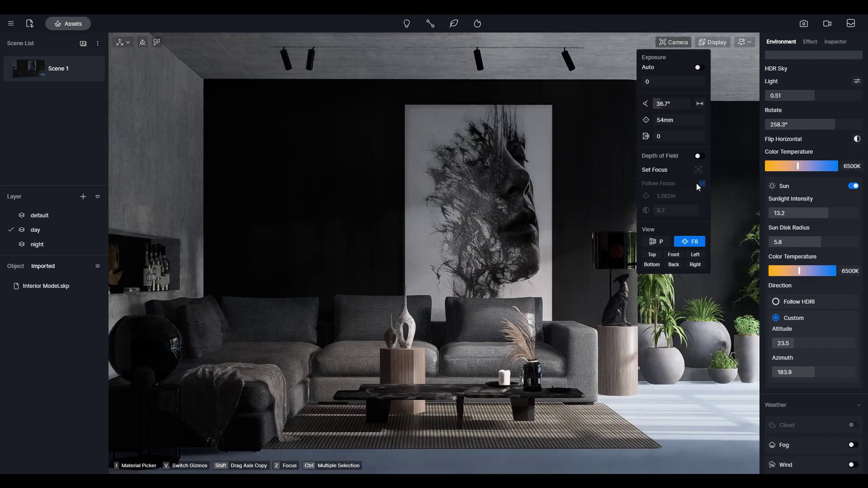
drag(662, 138, 667, 138)
scroll(552, 209, down, 3)
click(560, 196)
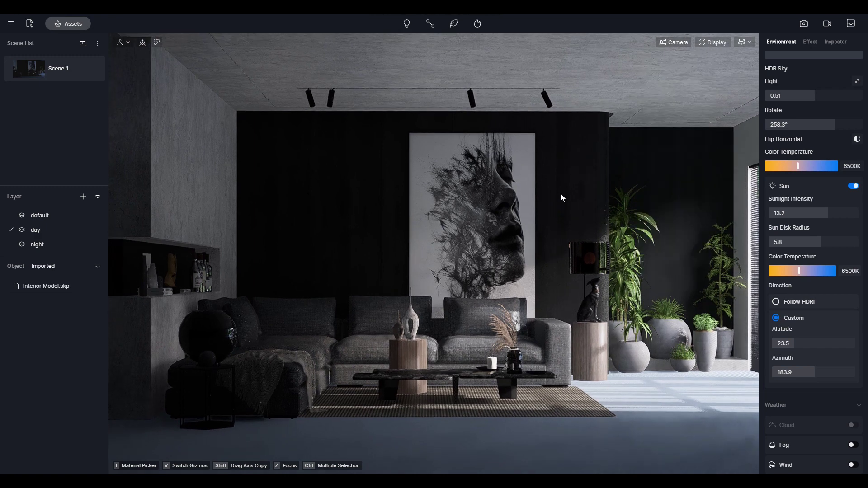
- Reframe the camera on the sofa, artwork and plants, trying the Perspective view and returning to the two-point perspective view
click(674, 42)
click(543, 226)
right_drag(511, 207, 516, 197)
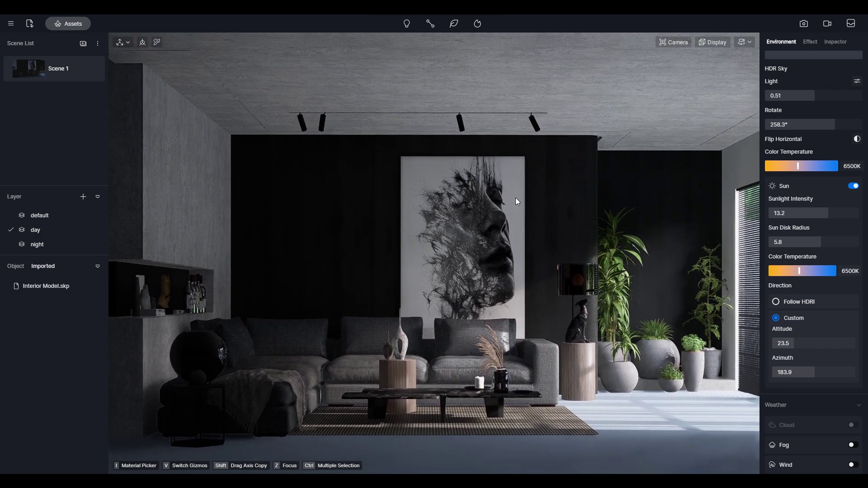
scroll(515, 199, down, 1)
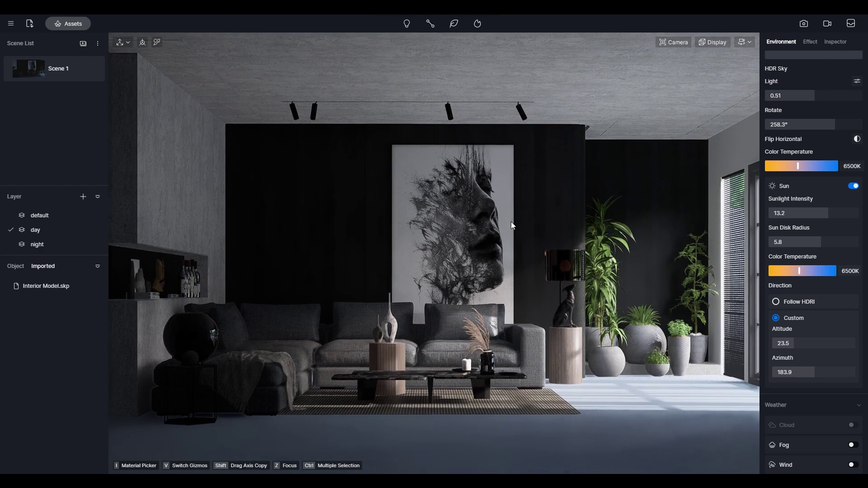
click(673, 42)
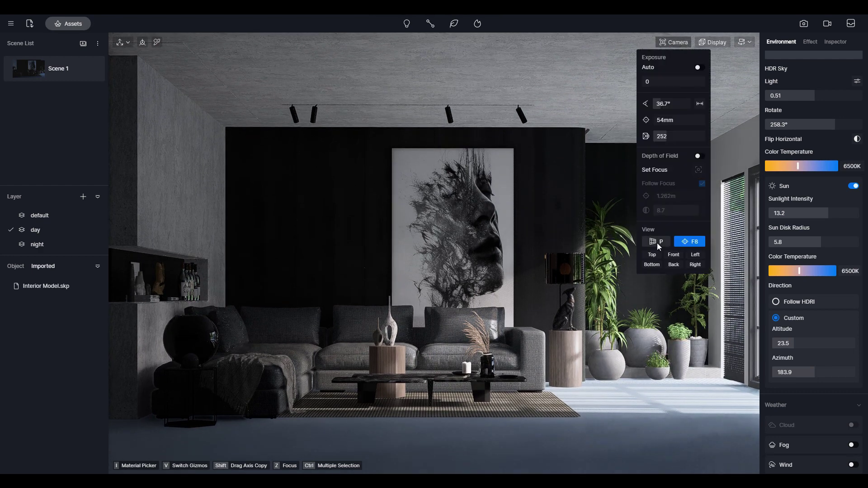
click(657, 242)
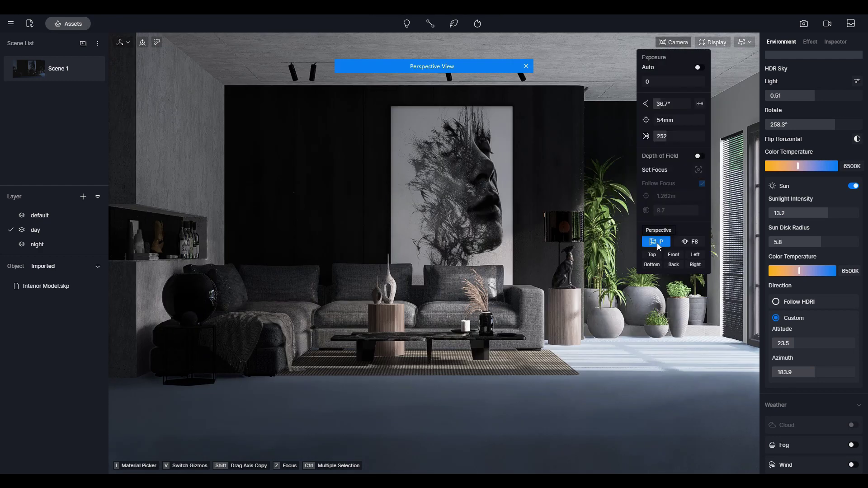
click(686, 240)
middle_drag(511, 227, 561, 222)
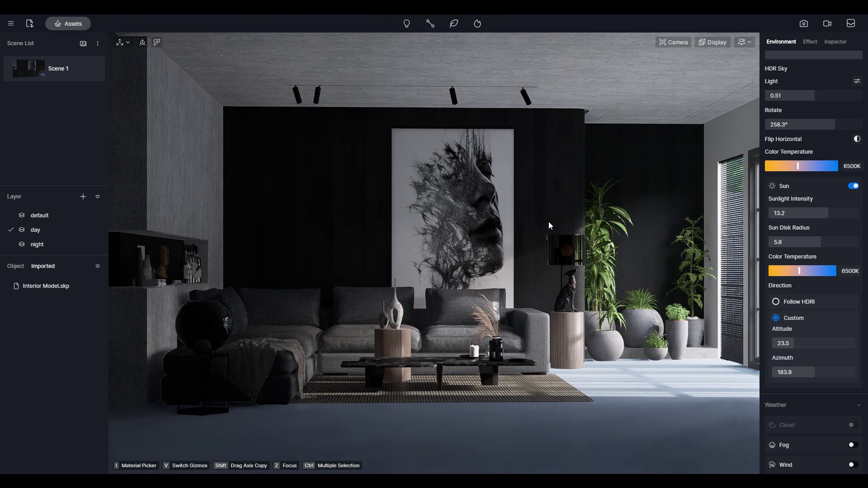
- Update Scene 1 with the frontal sofa view and turn the camera to an angled view of the sofa and shelf
click(673, 43)
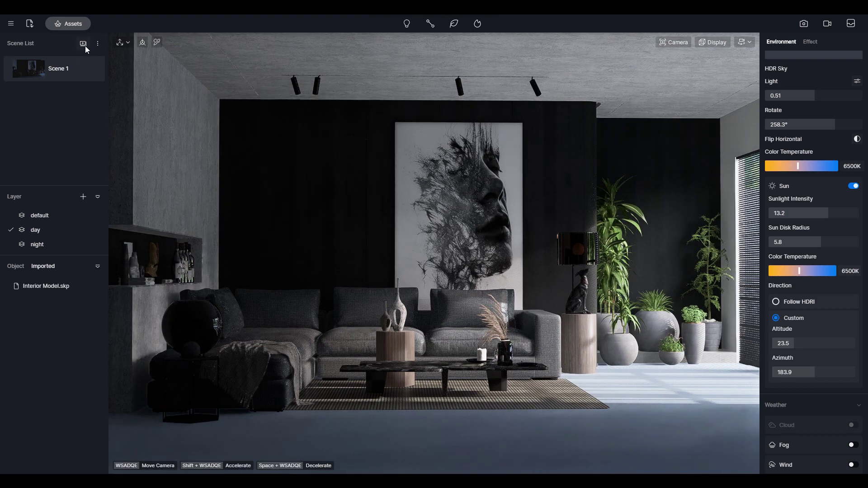
mouse_move(361, 216)
right_down()
mouse_move(355, 254)
mouse_move(403, 251)
mouse_move(141, 239)
mouse_move(197, 257)
mouse_move(196, 266)
mouse_move(144, 259)
mouse_move(175, 271)
mouse_move(207, 262)
mouse_move(150, 259)
mouse_move(361, 247)
mouse_move(243, 241)
mouse_move(293, 260)
mouse_move(293, 251)
right_up()
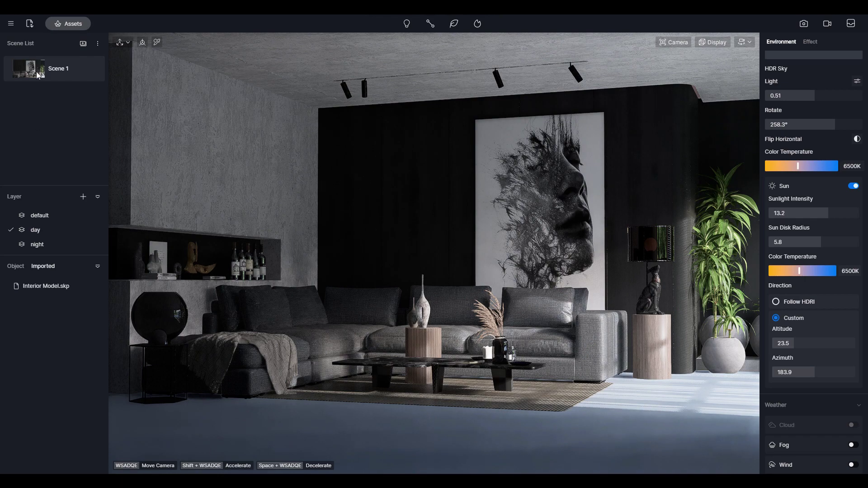
- Save the angled sofa view as Scene 2 and a closer view of the shelf, globe lamp and sofa corner as Scene 3
right_drag(515, 315, 479, 321)
key(a)
key(w)
key(e)
key(w)
key(d)
key(a)
key(s)
key(d)
key(s)
key(w)
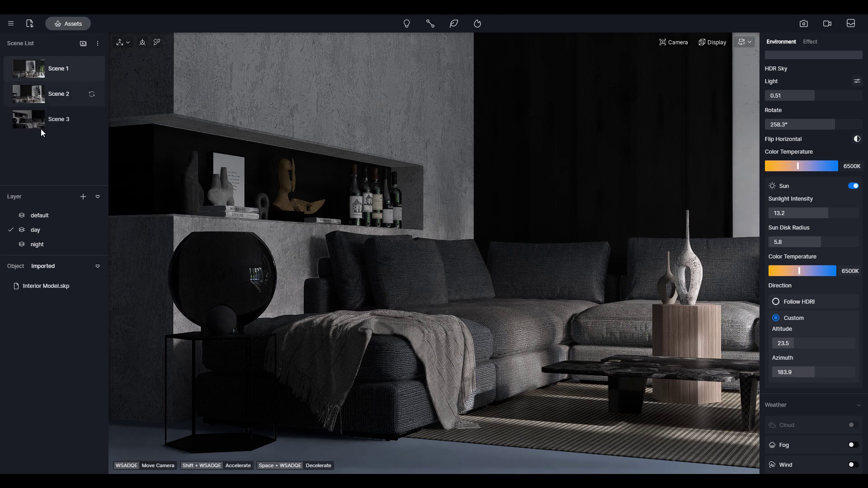
- Return to Scene 1, pick the floor material and show the Wood Flooring materials in the asset library
click(33, 72)
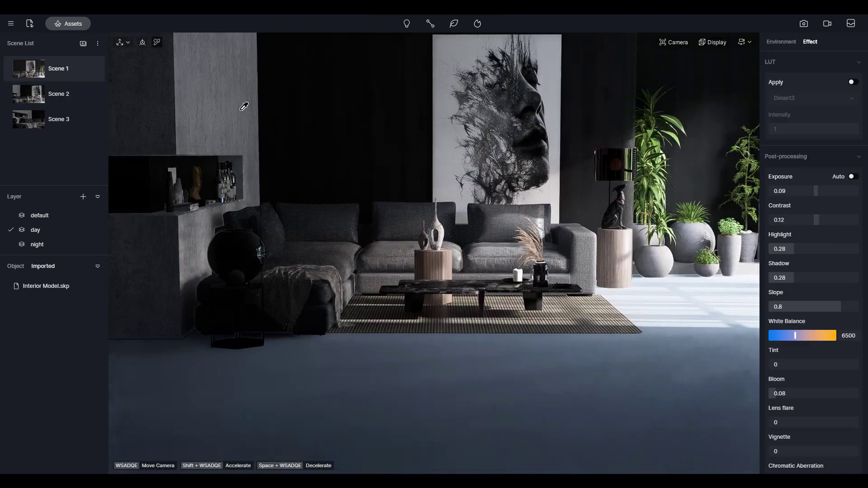
click(410, 372)
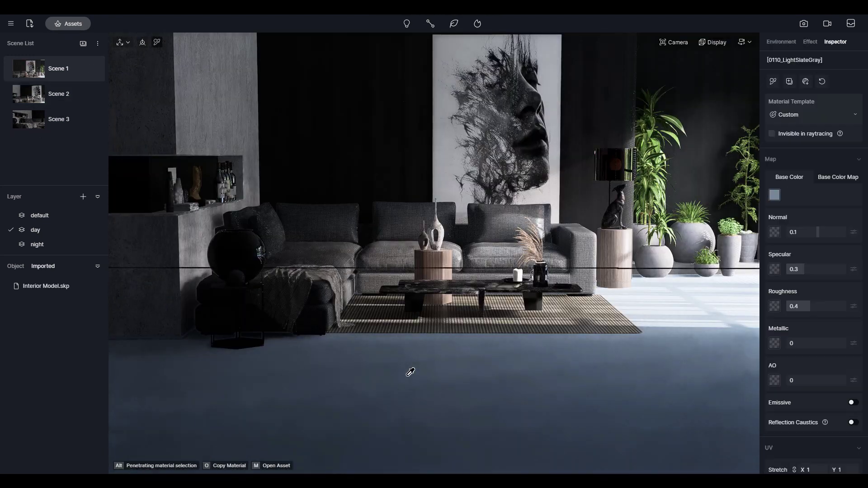
click(70, 23)
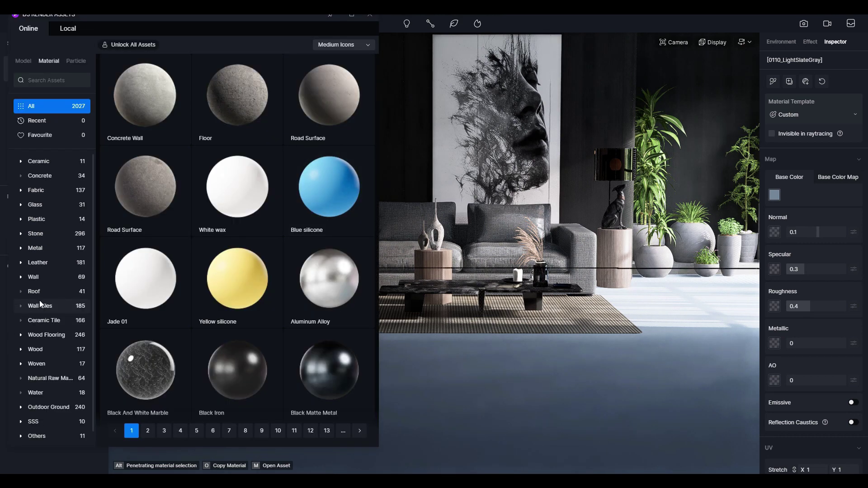
scroll(43, 362, down, 1)
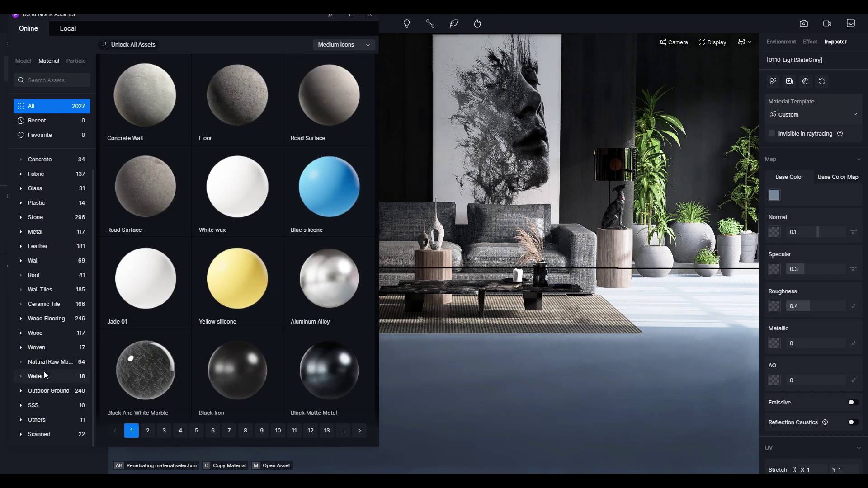
click(22, 319)
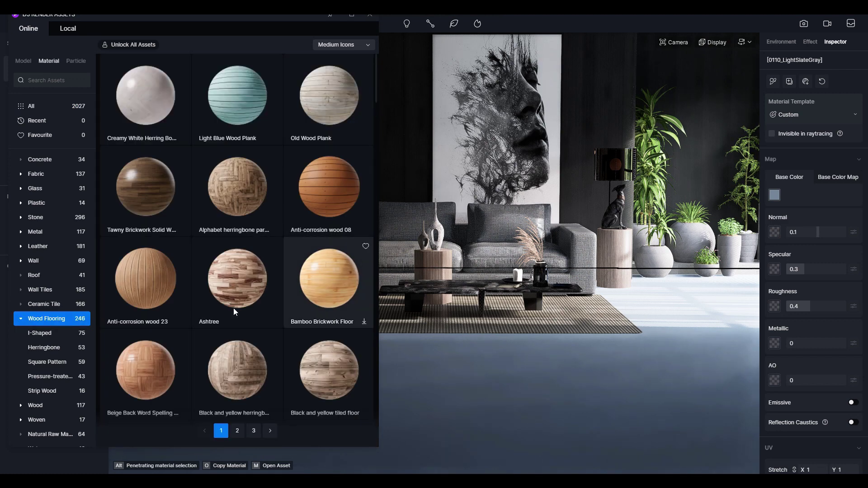
- Apply the Tawny Brickwork Solid Wood Floor material to the living room floor
scroll(180, 233, down, 5)
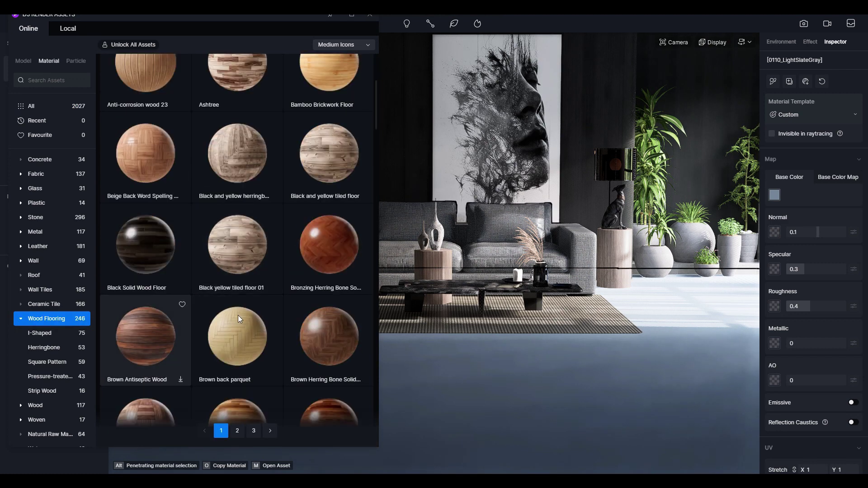
scroll(252, 295, down, 2)
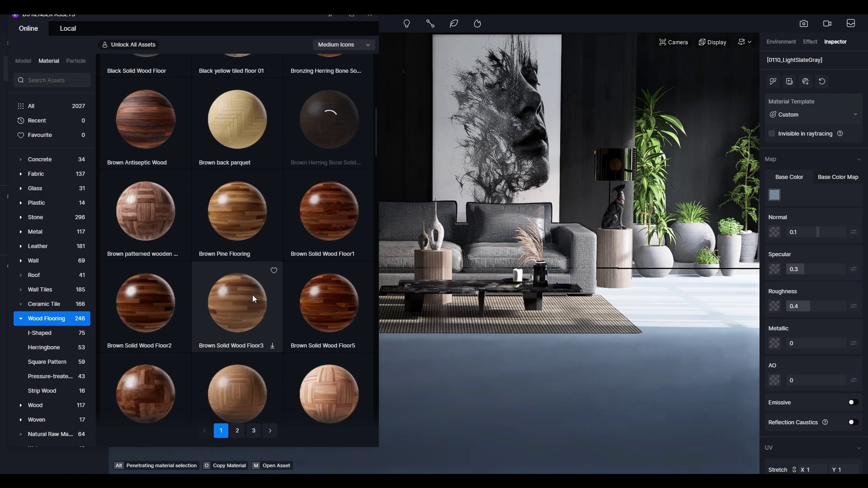
scroll(252, 294, up, 6)
drag(146, 174, 633, 419)
- Apply a dark brown herringbone wood flooring material to the floor and set its UV stretch to 0.7 in X and Y
scroll(316, 288, down, 20)
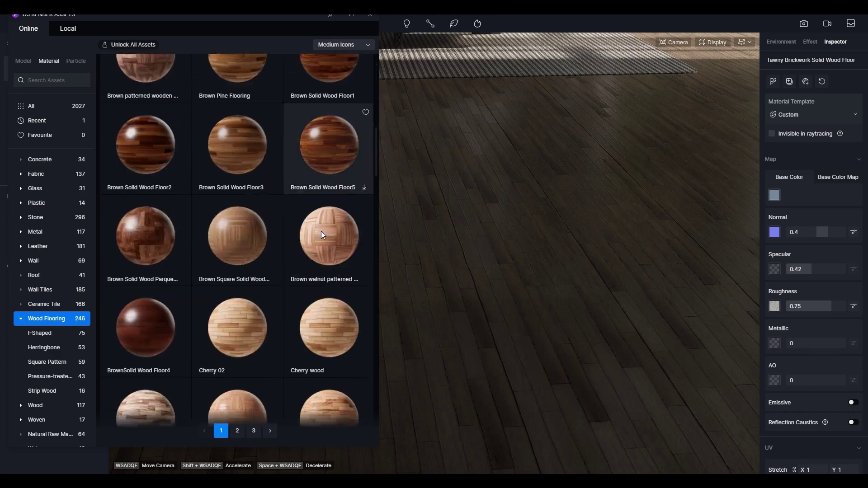
scroll(315, 288, up, 12)
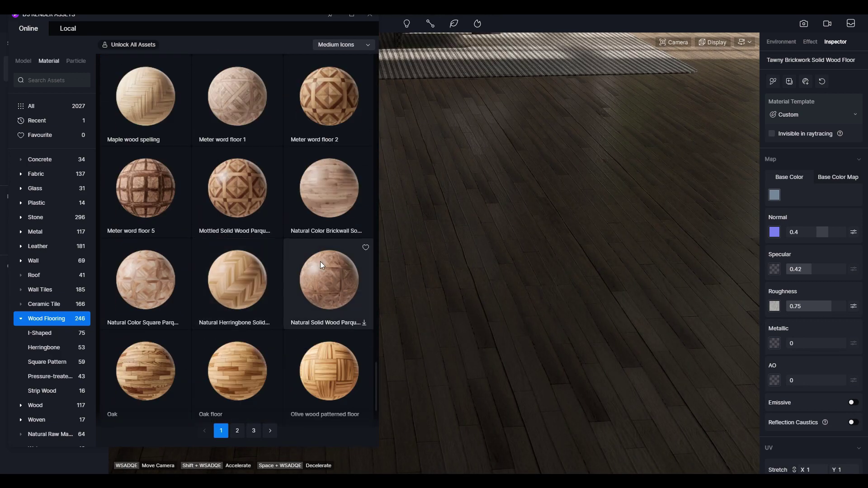
scroll(309, 265, up, 15)
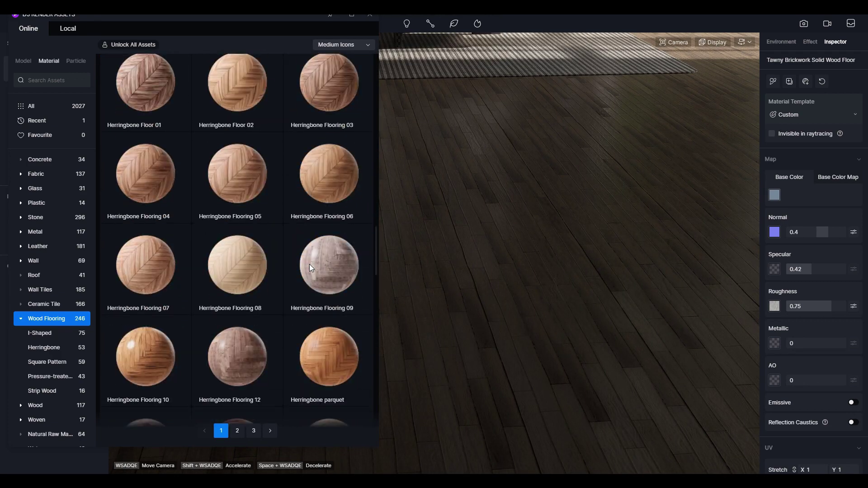
drag(153, 230, 510, 277)
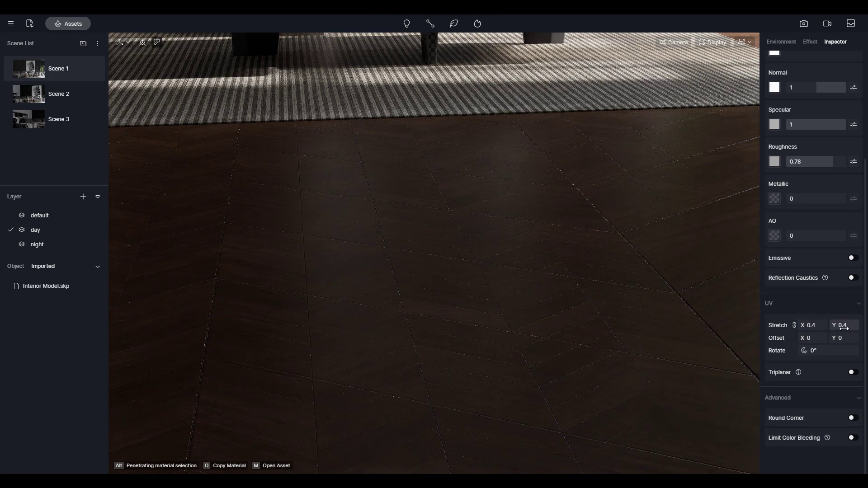
scroll(562, 305, down, 1)
click(816, 326)
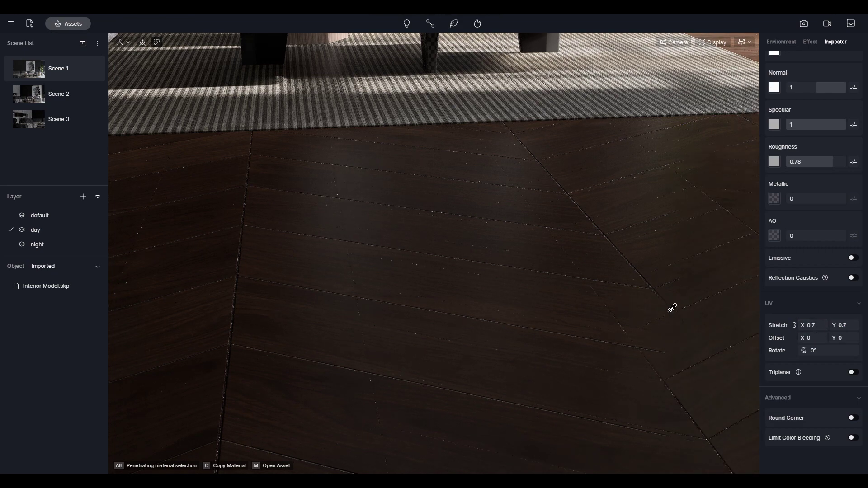
- Set the wood floor material's roughness to 0.61
scroll(473, 252, down, 10)
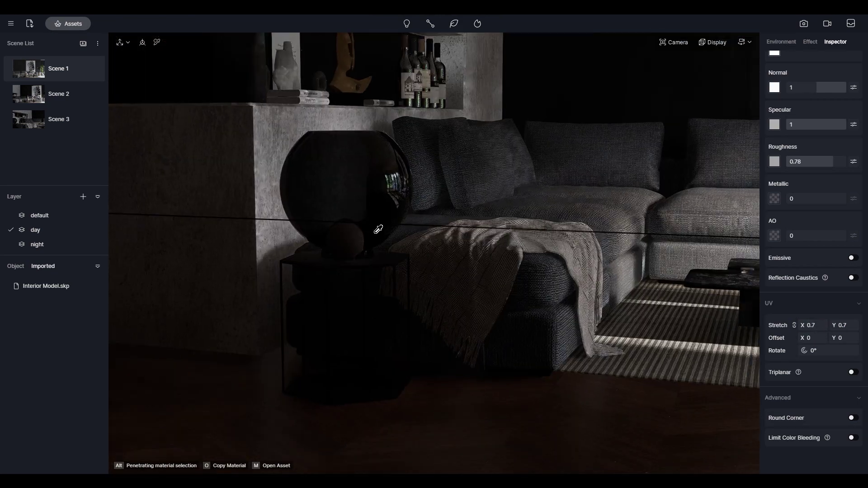
scroll(379, 229, down, 4)
middle_drag(378, 229, 533, 261)
right_drag(533, 262, 418, 124)
scroll(842, 212, up, 2)
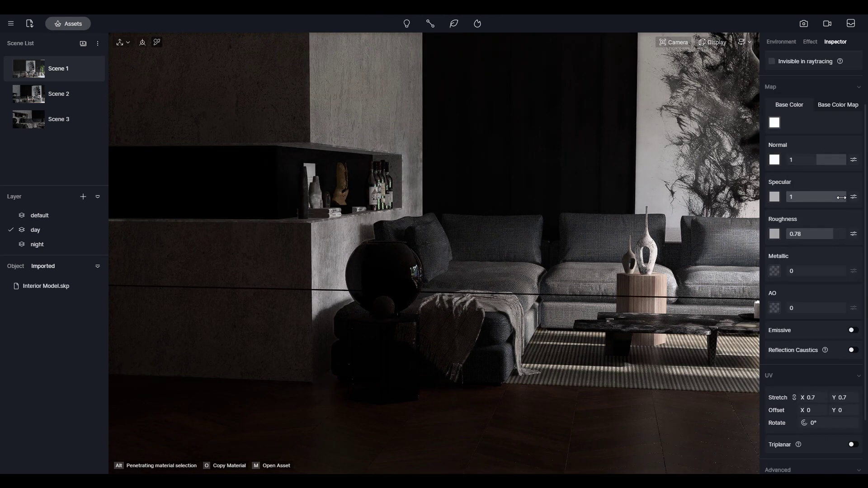
mouse_move(826, 237)
mouse_down()
mouse_move(815, 235)
mouse_move(823, 236)
mouse_up()
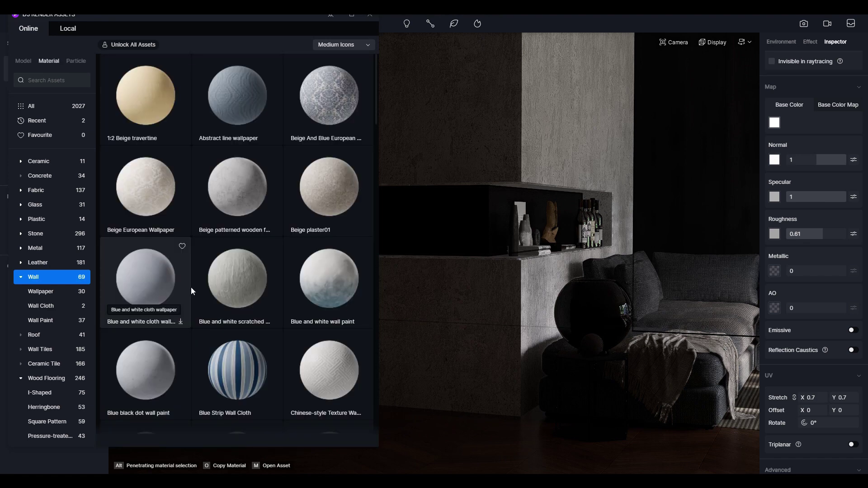
- Apply Light green wall paint from the Wall materials to the concrete wall above the shelf niche
scroll(319, 281, down, 10)
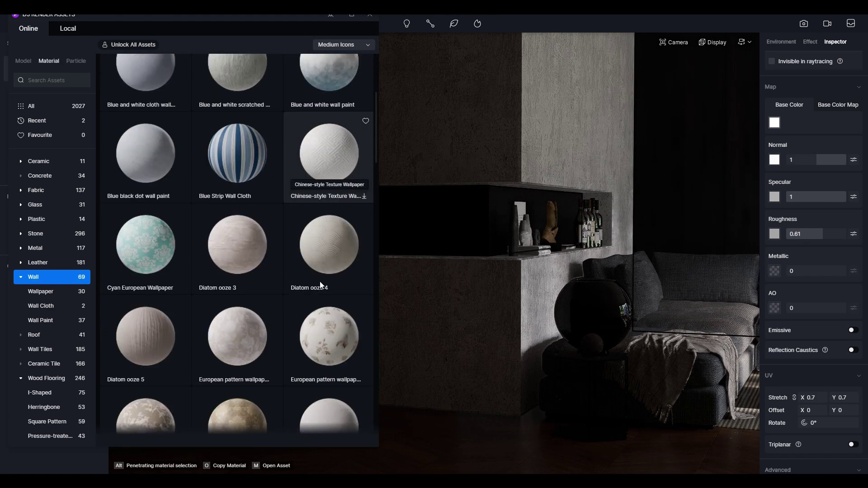
scroll(272, 357, down, 2)
click(272, 384)
scroll(300, 330, down, 4)
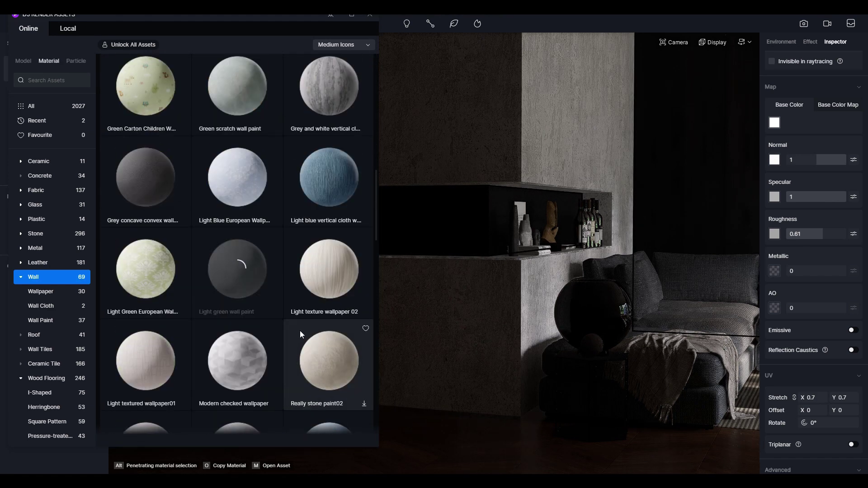
- Apply Rice white wall paint to the concrete wall, with map brightness 20, saturation -41 and specular 0.4
scroll(267, 358, down, 5)
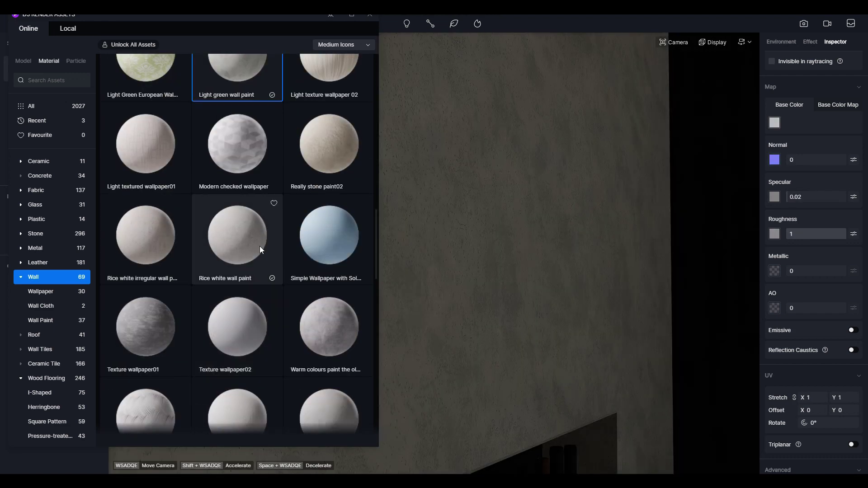
drag(260, 246, 398, 244)
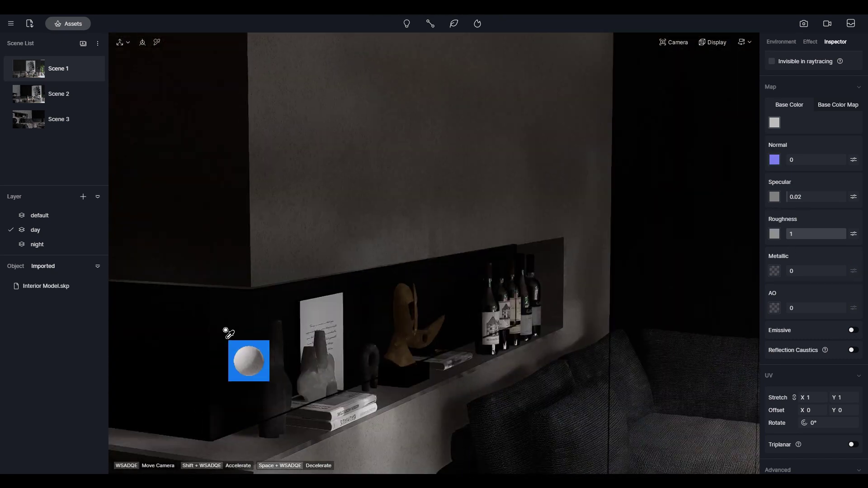
drag(227, 333, 341, 281)
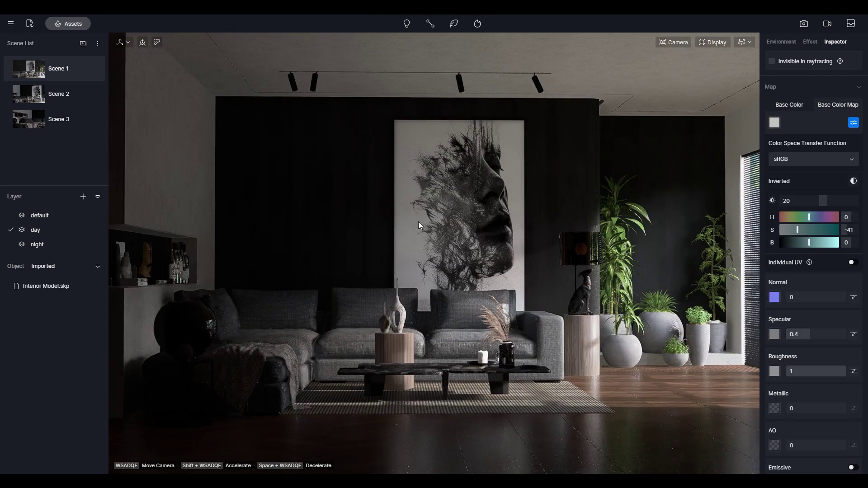
- Make the bulb inside the globe lamp emissive with a warm peach color and an intensity of about 67.7
scroll(324, 302, up, 5)
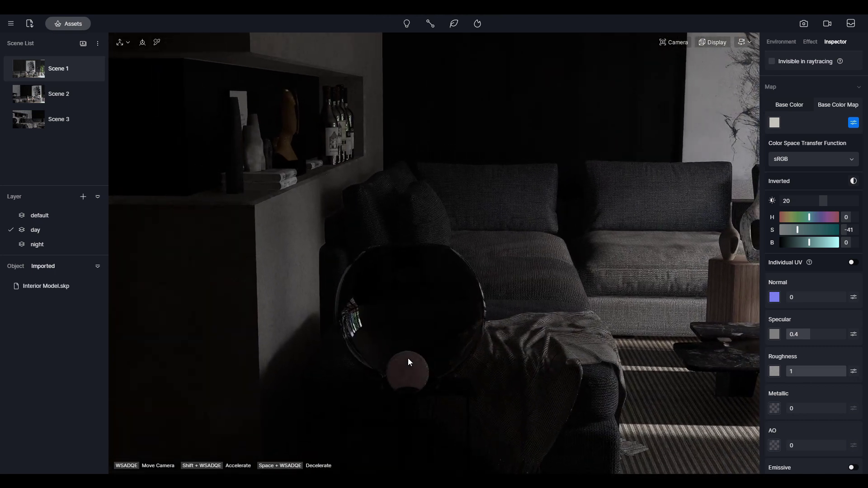
click(157, 42)
click(437, 364)
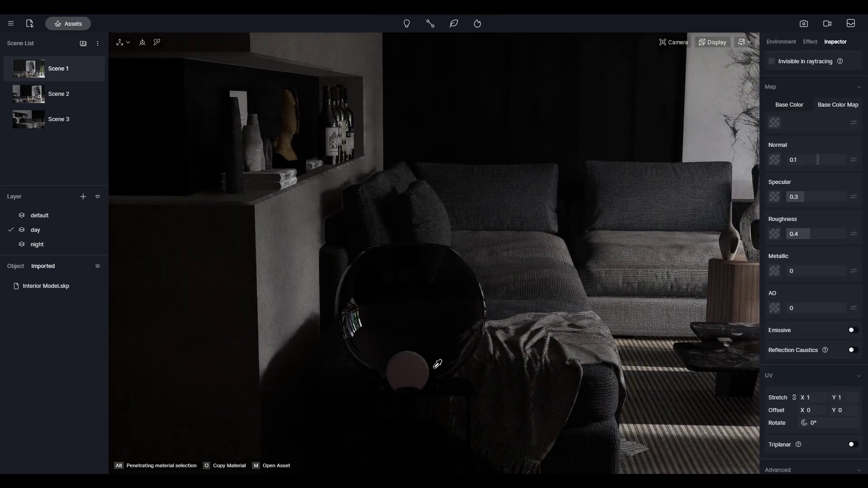
click(852, 332)
click(791, 392)
scroll(814, 456, down, 2)
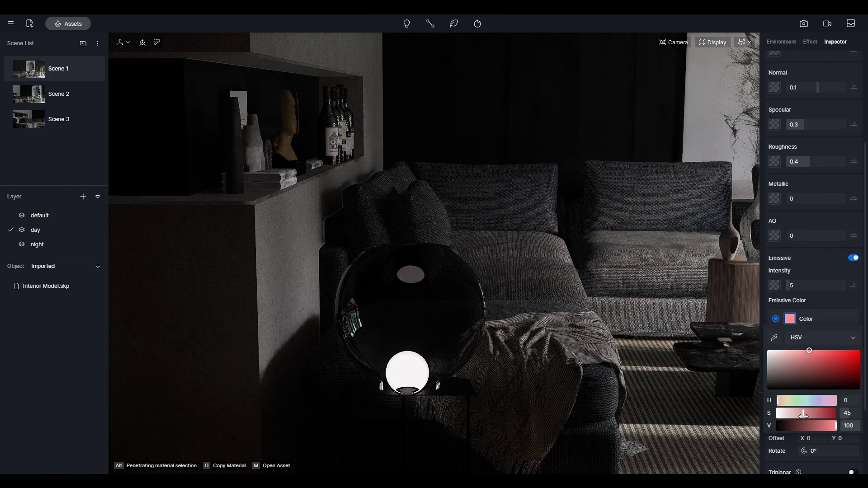
drag(804, 416, 800, 414)
click(783, 401)
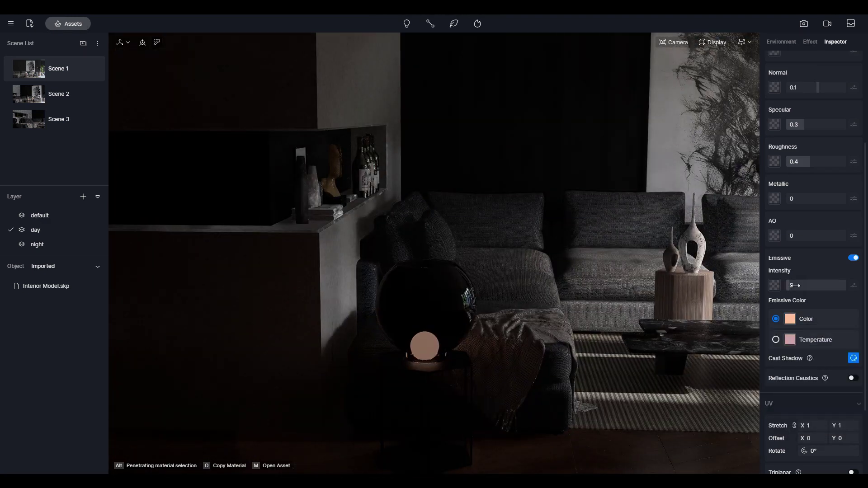
drag(794, 285, 812, 284)
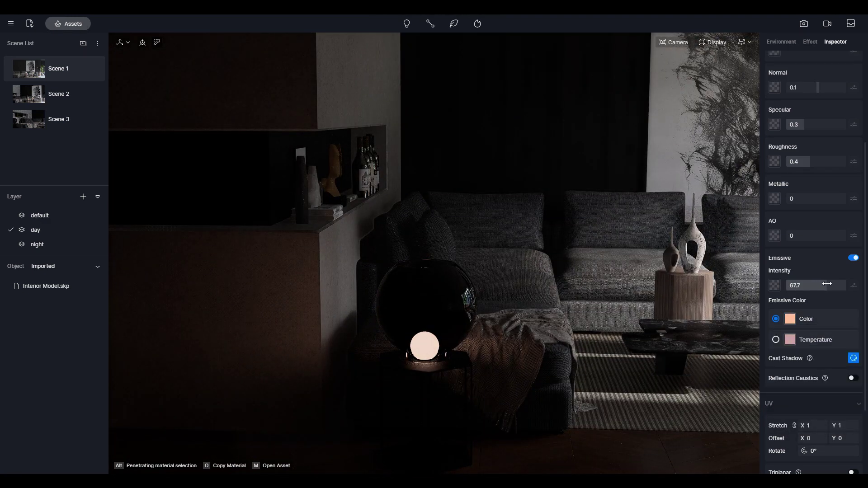
- Set the lamp globe's transparent material to specular 0.56, refraction 1.88 and transparency 0.68
click(374, 298)
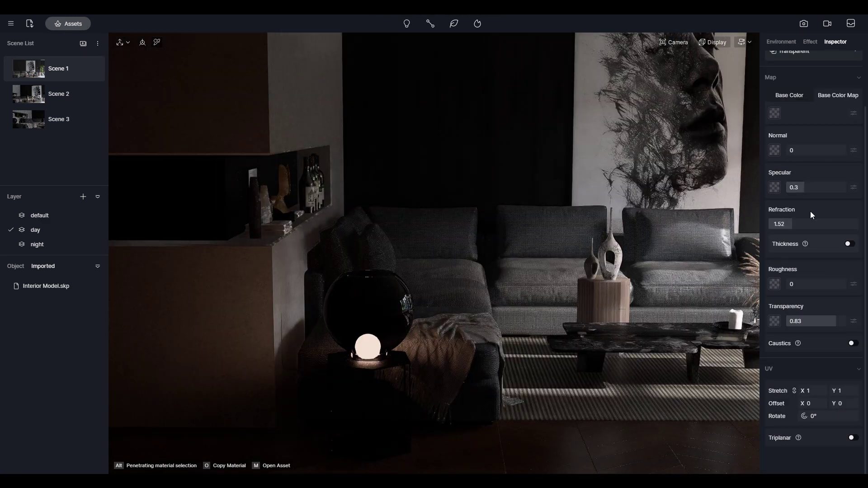
scroll(810, 214, up, 3)
click(790, 159)
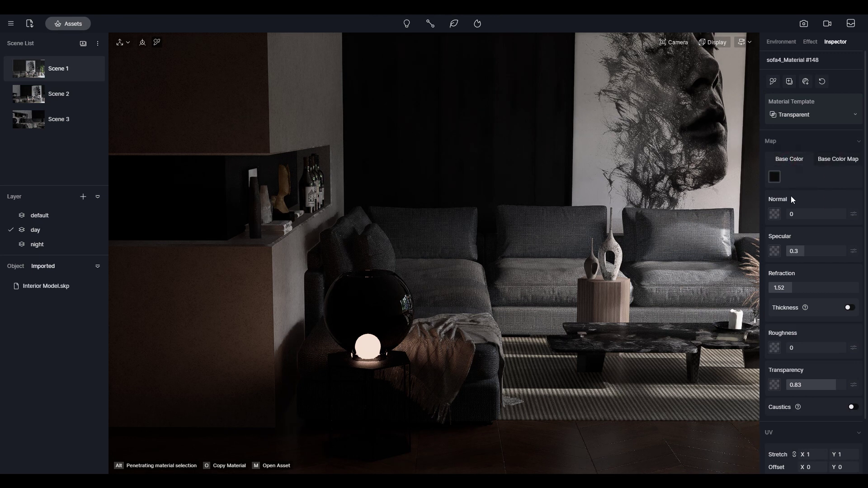
drag(807, 254, 820, 251)
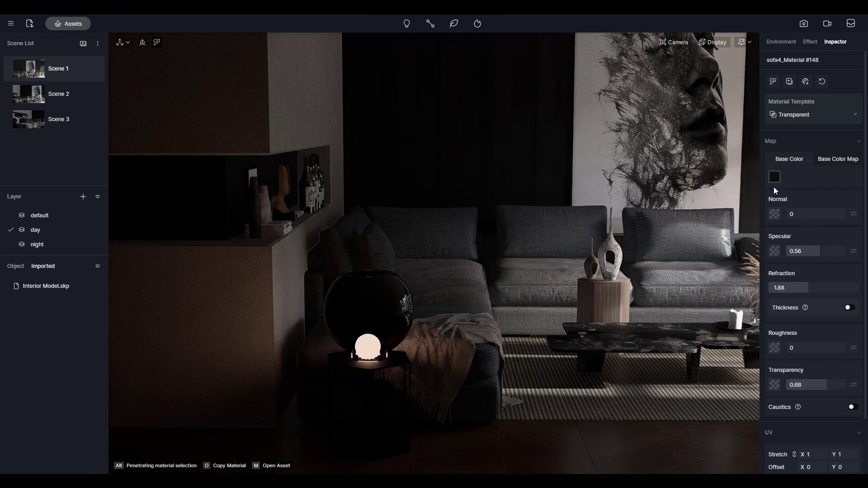
- Apply Gradient Glass 02 from the Transparent Glass materials to the lamp's globe
click(74, 25)
click(43, 205)
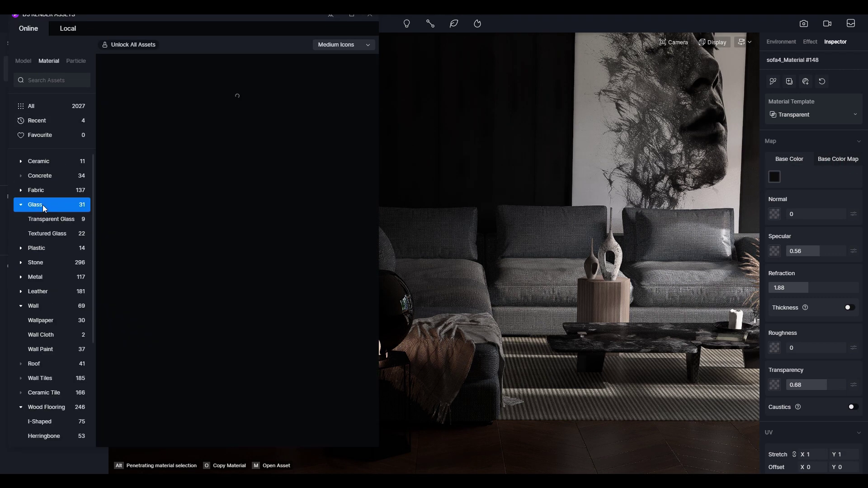
scroll(218, 256, down, 2)
scroll(233, 276, down, 10)
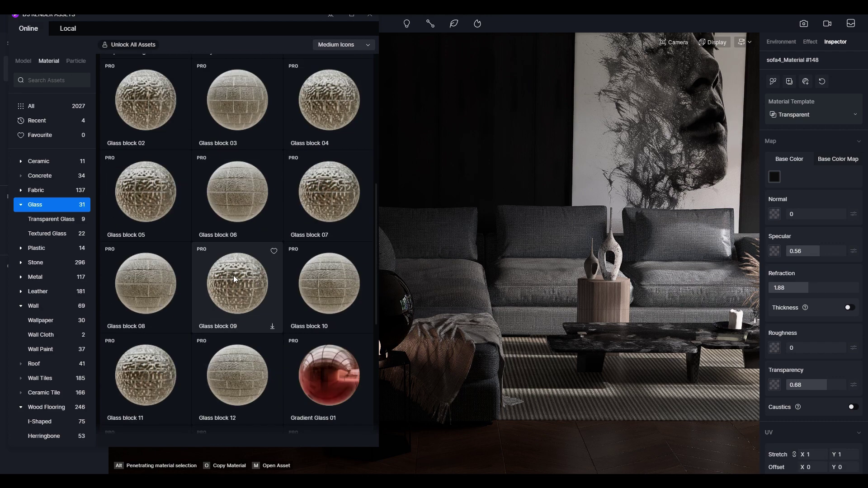
scroll(274, 280, up, 14)
click(51, 218)
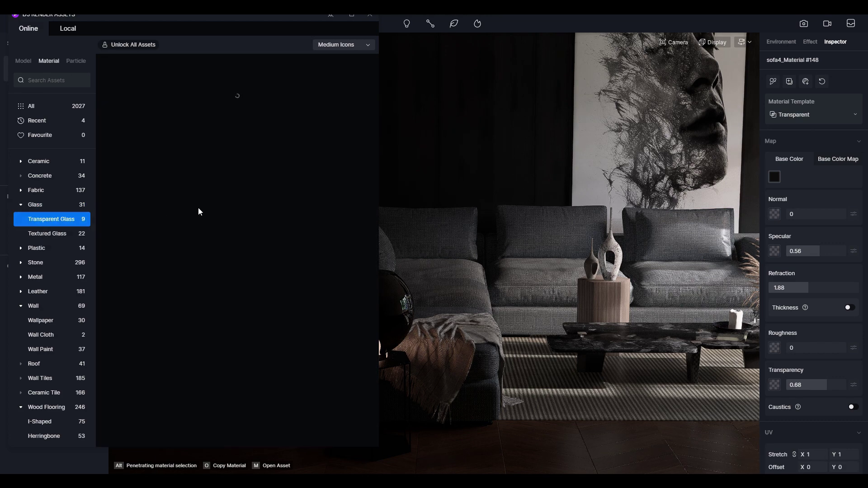
drag(353, 131, 76, 127)
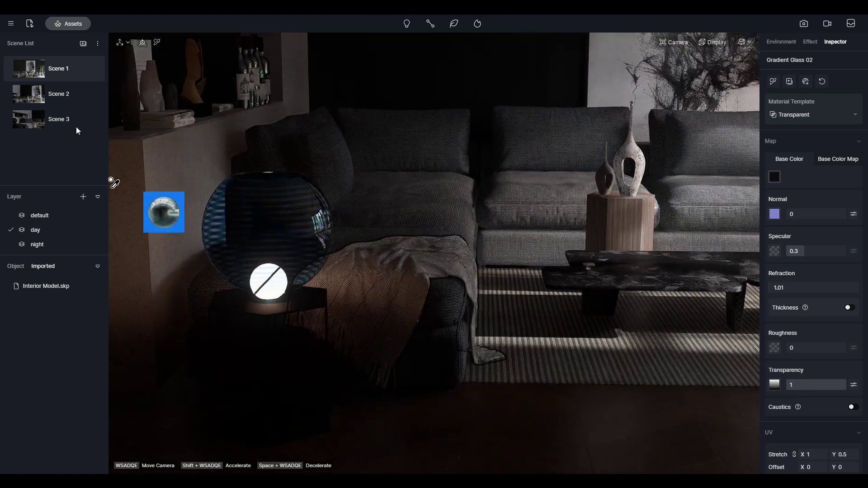
- Apply Normal Glass from the Transparent Glass materials to the globe lamp and the dog lamp's shade, with specular 0.2 and transparency 0.59
click(69, 20)
click(251, 121)
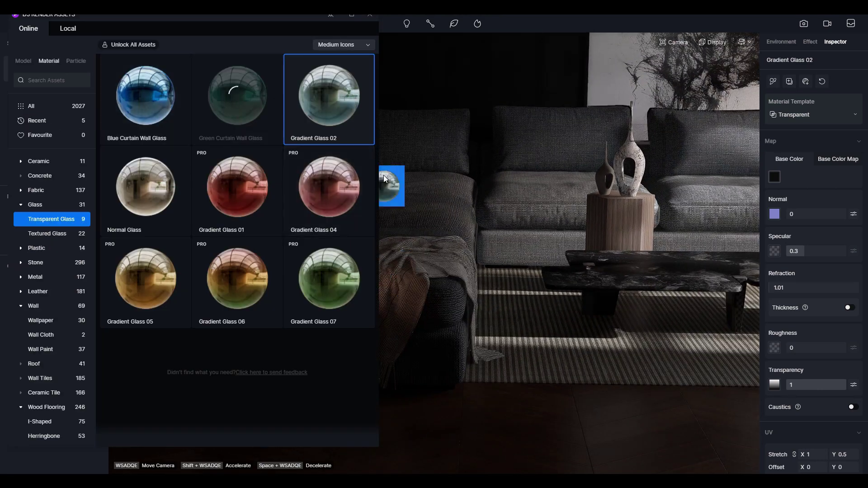
drag(176, 205, 328, 202)
scroll(328, 200, down, 1)
right_drag(327, 200, 559, 179)
click(622, 97)
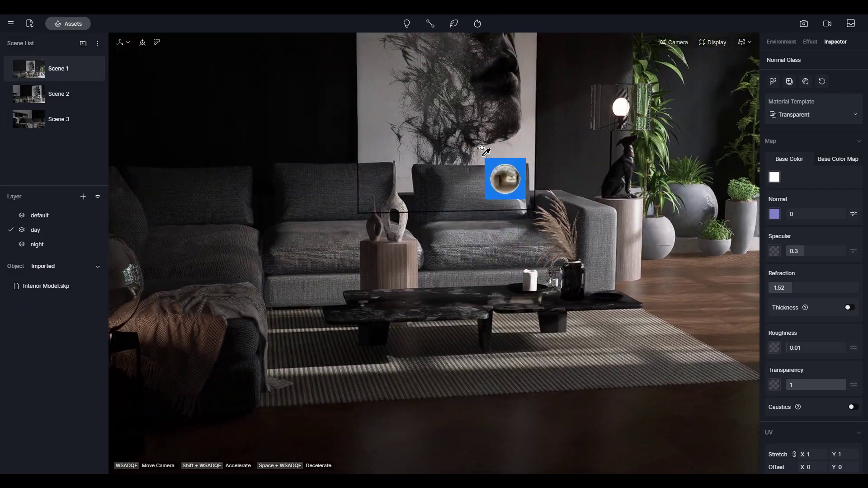
right_drag(487, 151, 411, 174)
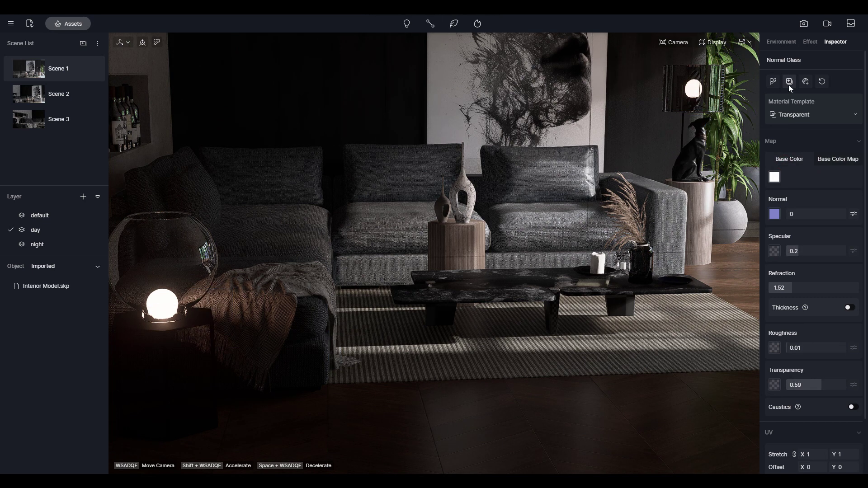
- Reduce the camera's clipping distance to get an uncut close view of the ceiling cove above the dark wall
mouse_move(192, 269)
right_down()
mouse_move(312, 208)
mouse_move(378, 207)
mouse_move(270, 139)
mouse_move(317, 85)
mouse_move(353, 204)
mouse_move(292, 128)
mouse_move(312, 122)
mouse_move(305, 174)
mouse_move(379, 97)
mouse_move(508, 135)
mouse_move(344, 128)
mouse_move(262, 90)
mouse_move(231, 165)
mouse_move(245, 178)
mouse_move(403, 212)
right_up()
click(679, 43)
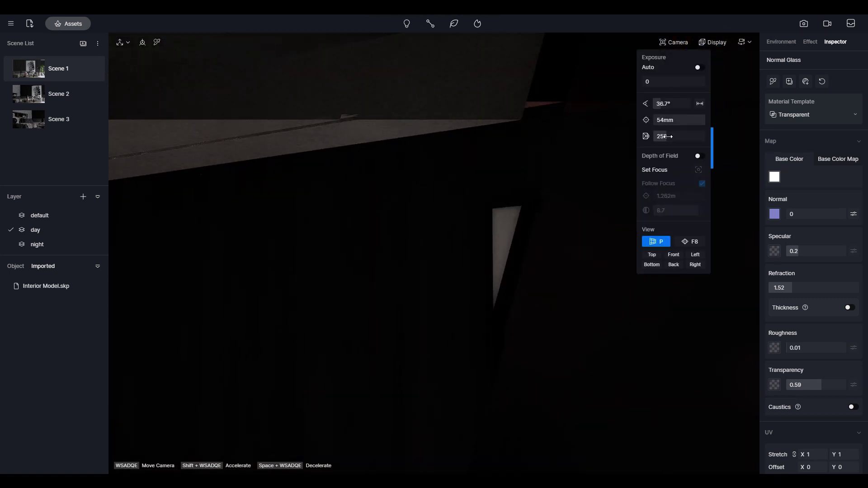
drag(669, 136, 533, 147)
right_drag(528, 150, 156, 44)
- Make the pink ceiling cove strip emissive with a warm orange color (H 34, S 39, V 91) and intensity 74.4, and return to Scene 1
click(157, 42)
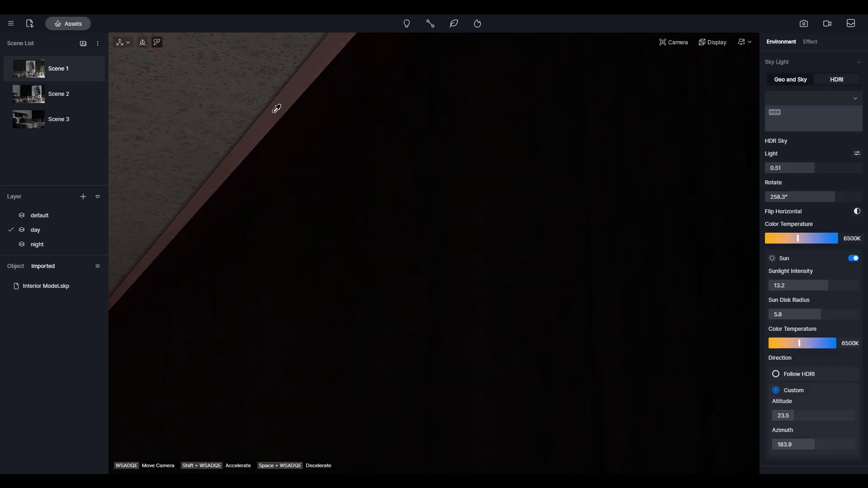
click(299, 102)
click(853, 402)
scroll(791, 392, down, 2)
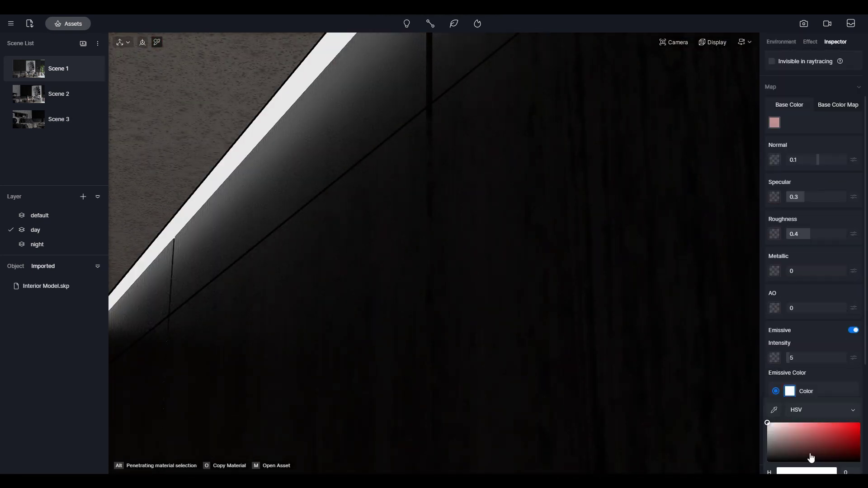
scroll(811, 458, down, 4)
click(797, 278)
drag(778, 329, 783, 330)
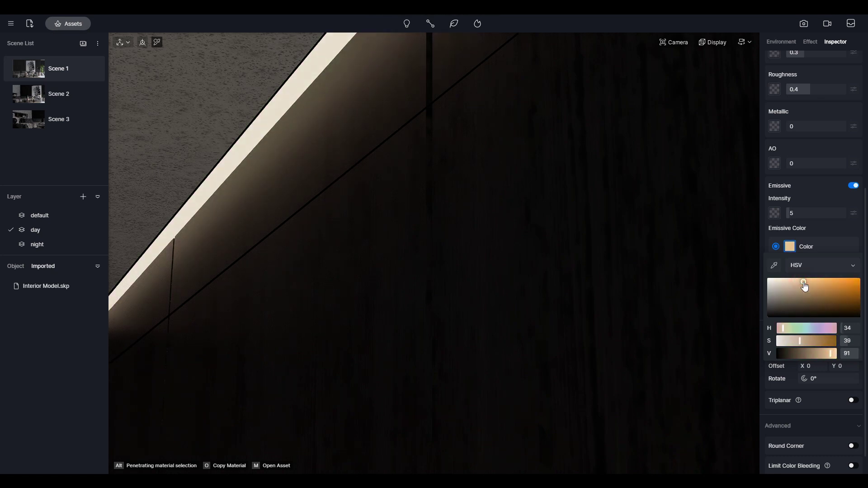
click(27, 68)
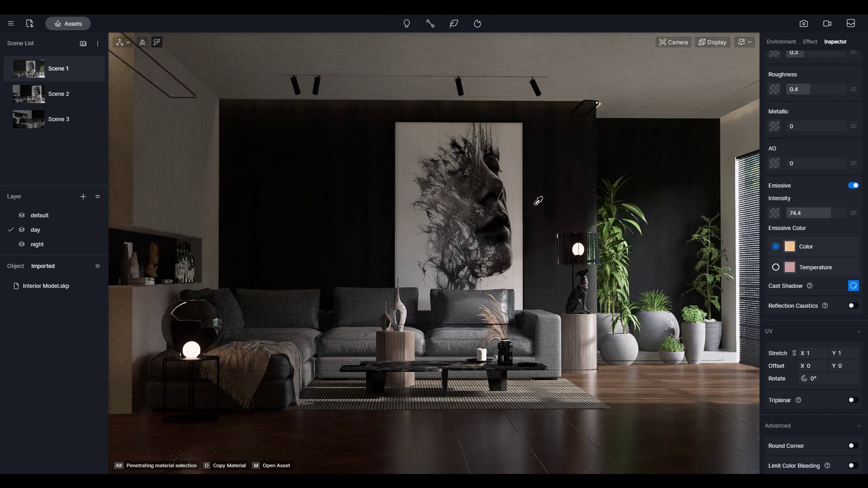
right_drag(532, 195, 517, 161)
click(43, 75)
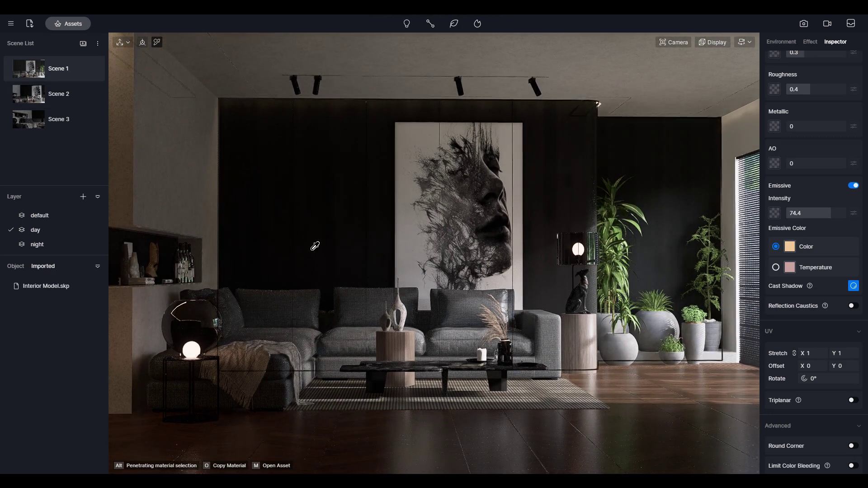
- Set the camera clipping to 0 for a close view of the cove light at the dark wall's curved corner
scroll(428, 118, up, 10)
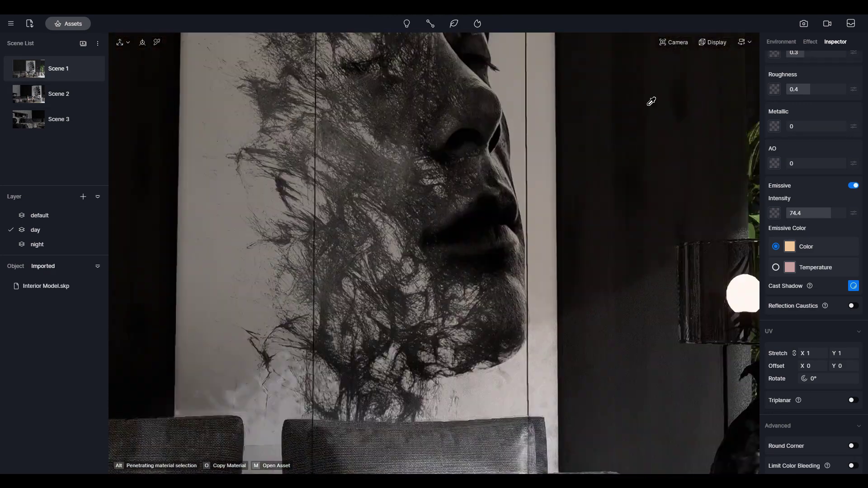
mouse_move(651, 101)
right_down()
mouse_move(522, 118)
mouse_move(468, 149)
mouse_move(397, 149)
mouse_move(354, 274)
right_up()
click(674, 42)
drag(671, 135, 643, 141)
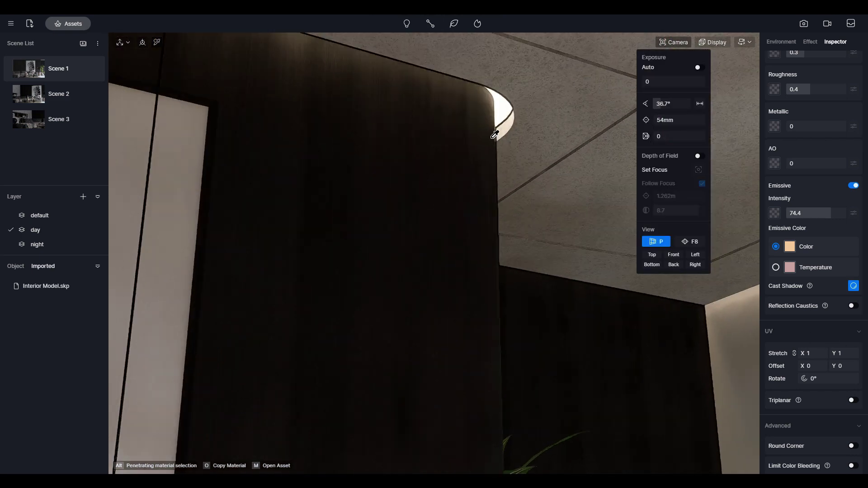
- Set the cove light material to emissive intensity 89.5, roughness 0.61, normal 0.7 and AO 0.4, and return to Scene 1
scroll(507, 103, up, 2)
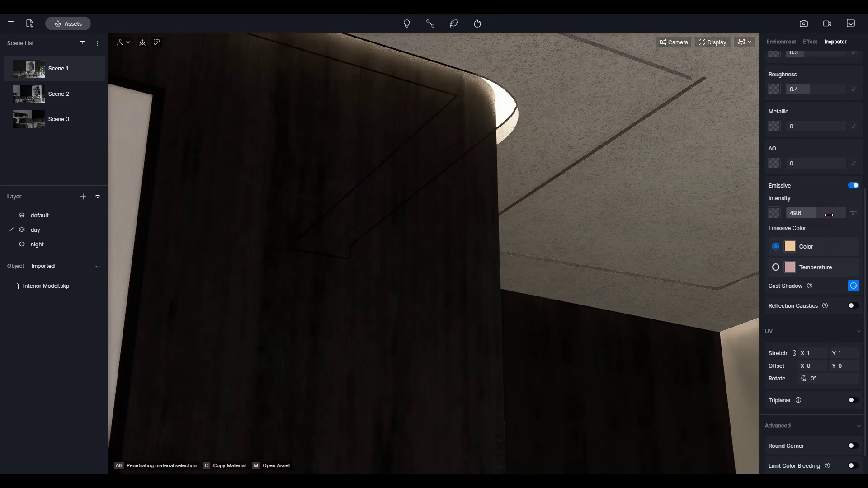
scroll(809, 156, up, 2)
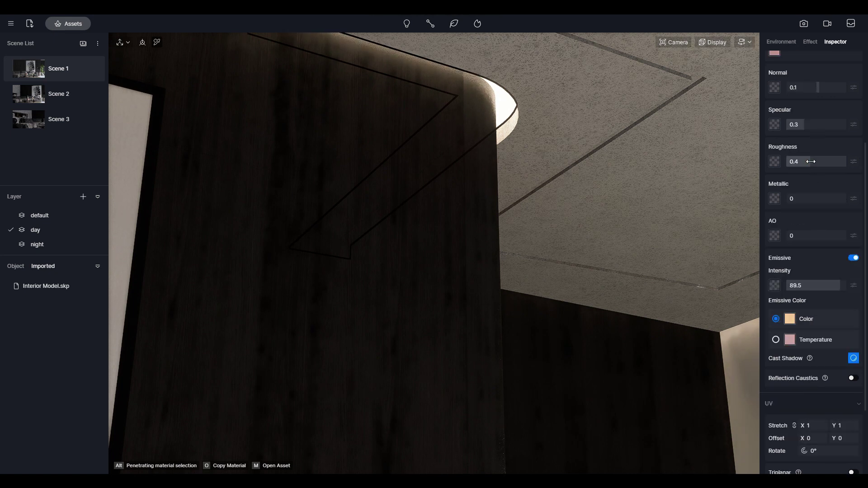
scroll(818, 119, up, 2)
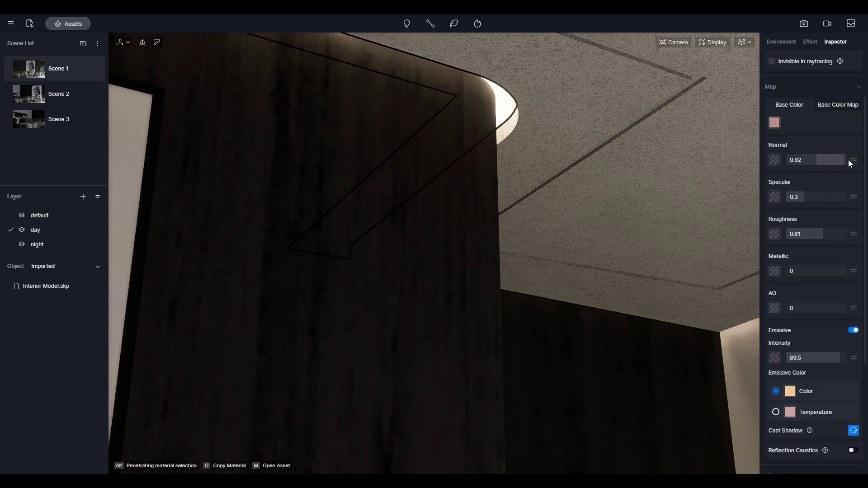
scroll(525, 238, down, 5)
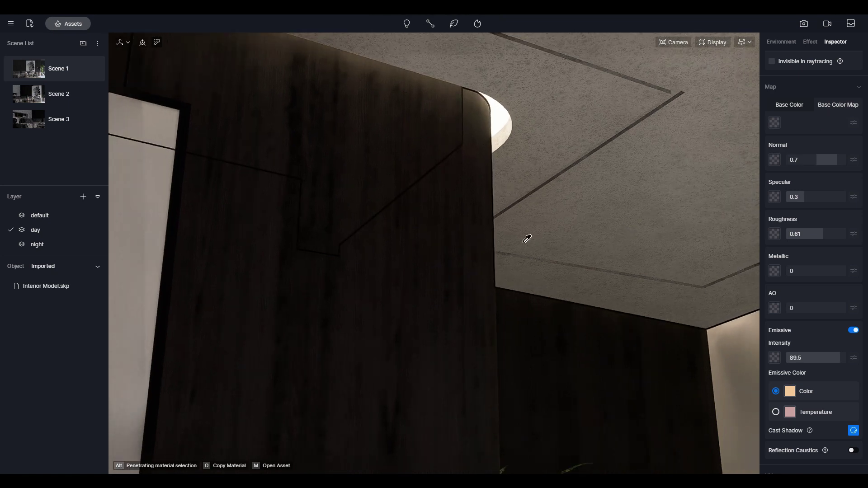
drag(796, 308, 811, 302)
click(21, 70)
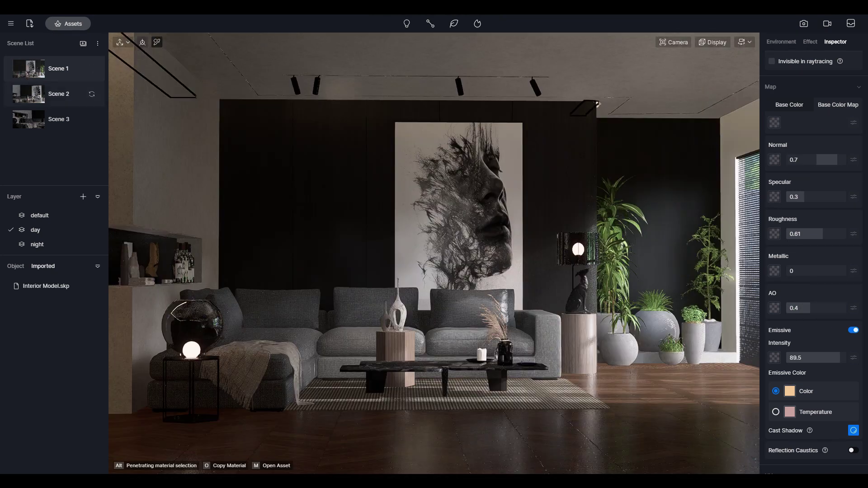
- Copy the cove strip's emissive material onto the lens of the ceiling track spotlight
scroll(327, 131, up, 5)
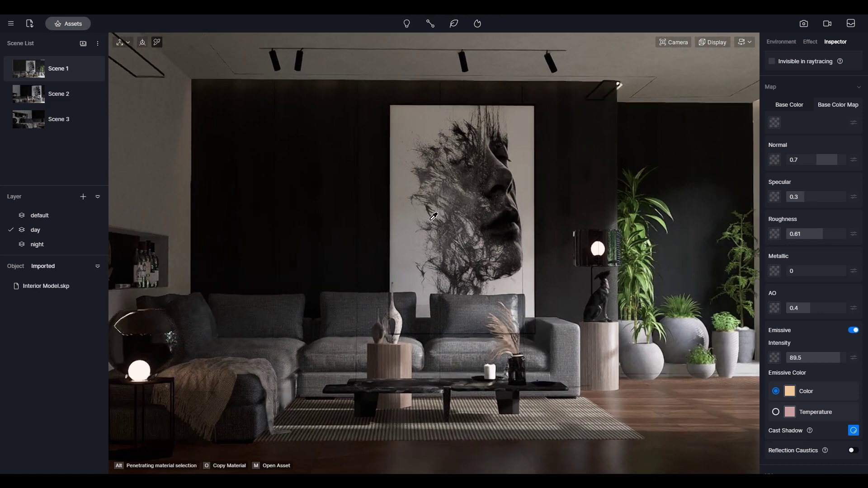
right_drag(327, 131, 401, 196)
click(673, 42)
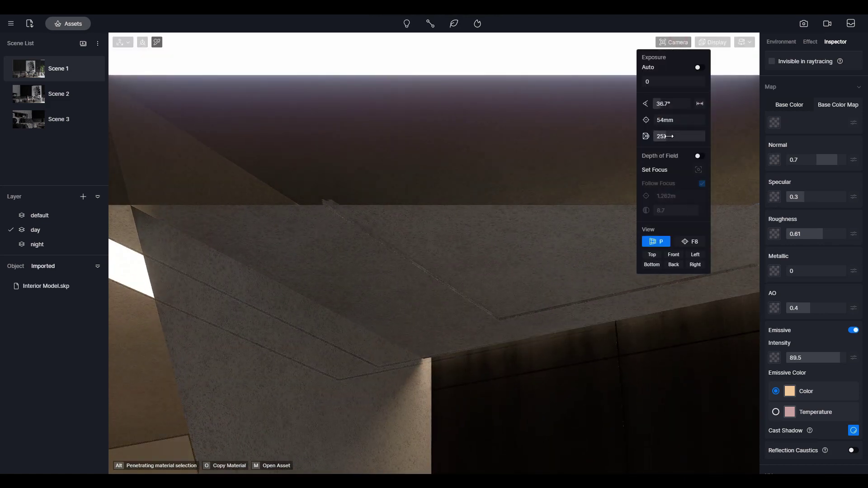
right_drag(624, 194, 351, 236)
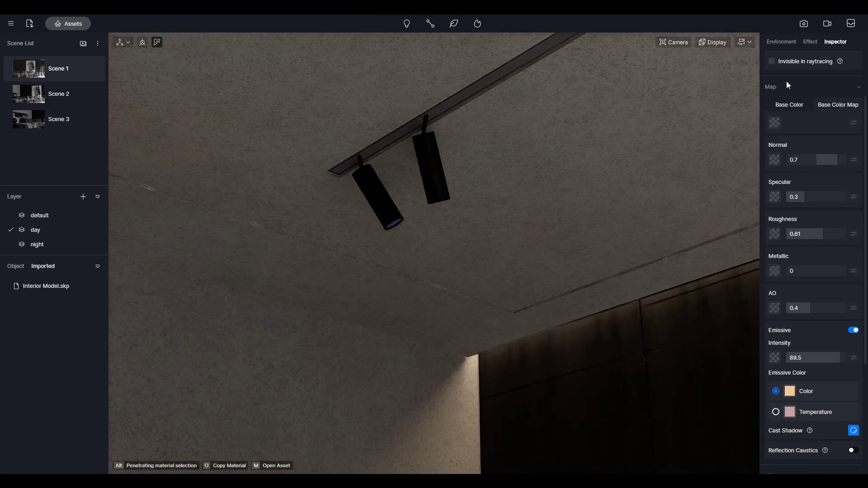
scroll(787, 85, up, 3)
key(o)
scroll(382, 210, up, 5)
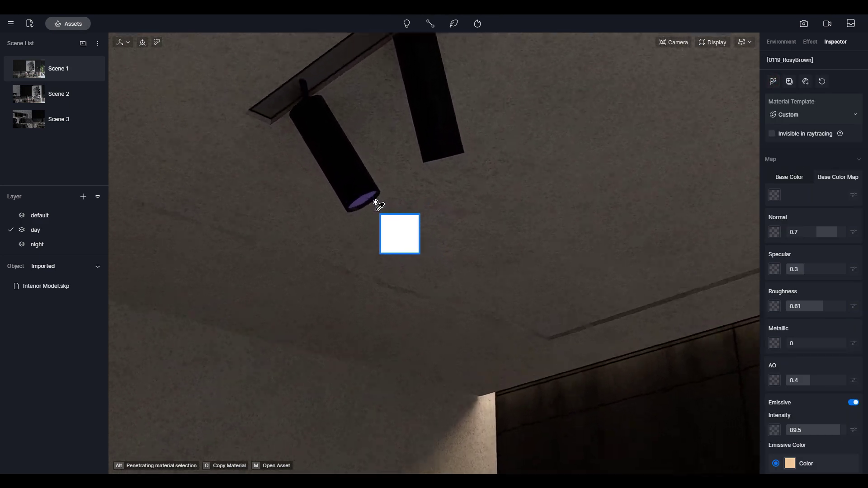
scroll(392, 226, down, 3)
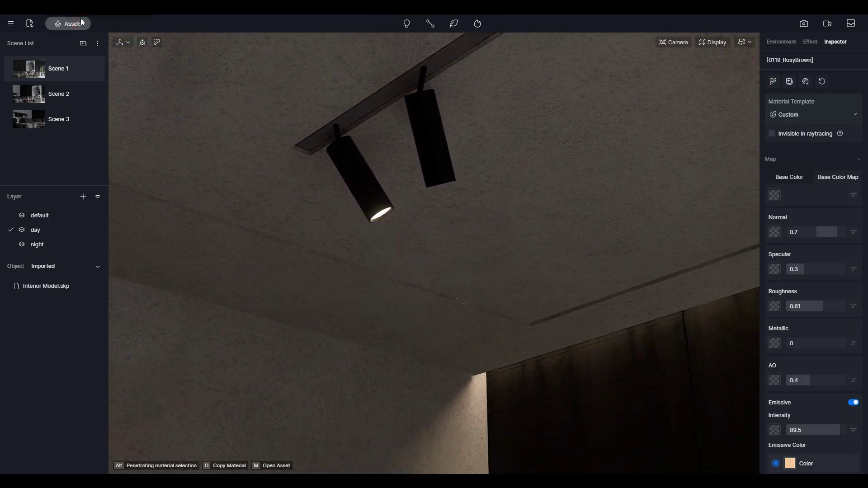
- Apply Black Matte Metal from the Metal materials to the bodies of the ceiling track spotlights
click(72, 24)
click(36, 277)
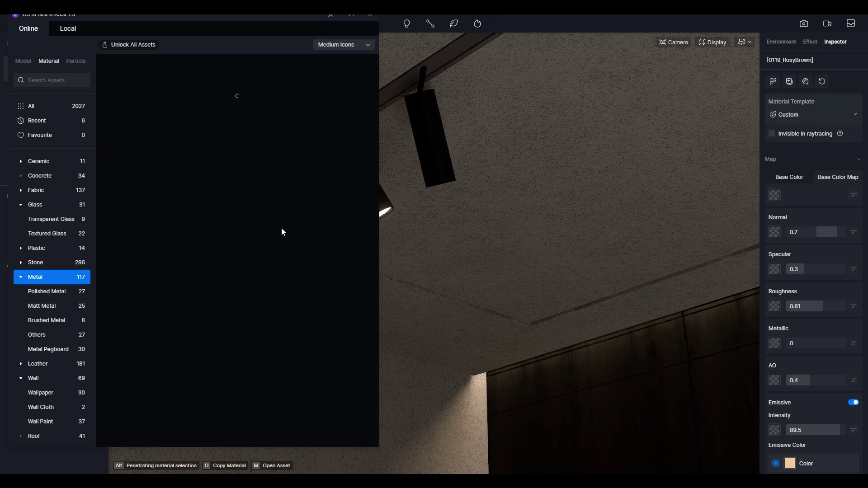
drag(328, 93, 439, 129)
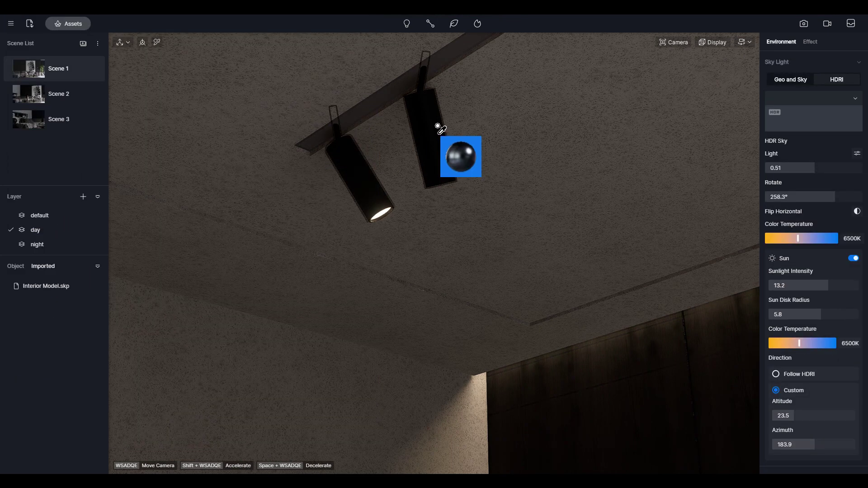
drag(669, 180, 669, 184)
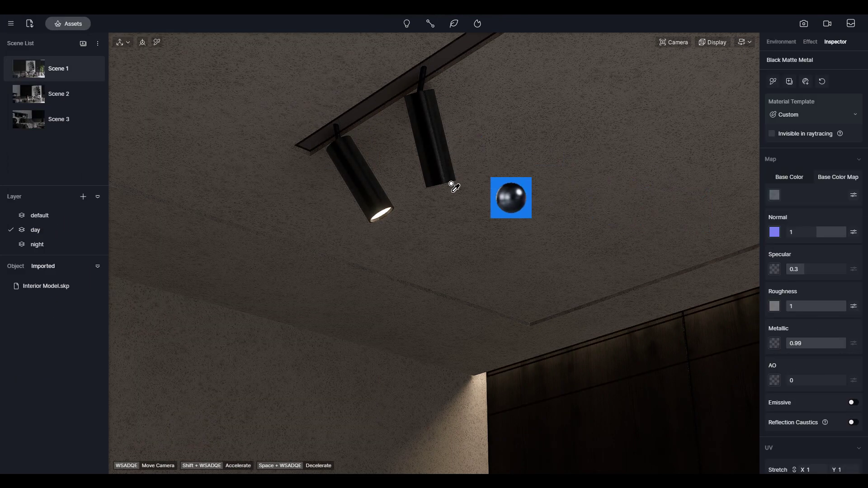
- Apply the adjusted Normal Glass material to the vase holding the pampas grass on the coffee table
mouse_move(416, 118)
right_down()
mouse_move(459, 97)
mouse_move(389, 196)
mouse_move(593, 254)
mouse_move(411, 208)
mouse_move(646, 285)
mouse_move(578, 452)
mouse_move(570, 398)
mouse_move(398, 362)
right_up()
scroll(403, 360, up, 2)
key(d)
scroll(411, 362, up, 4)
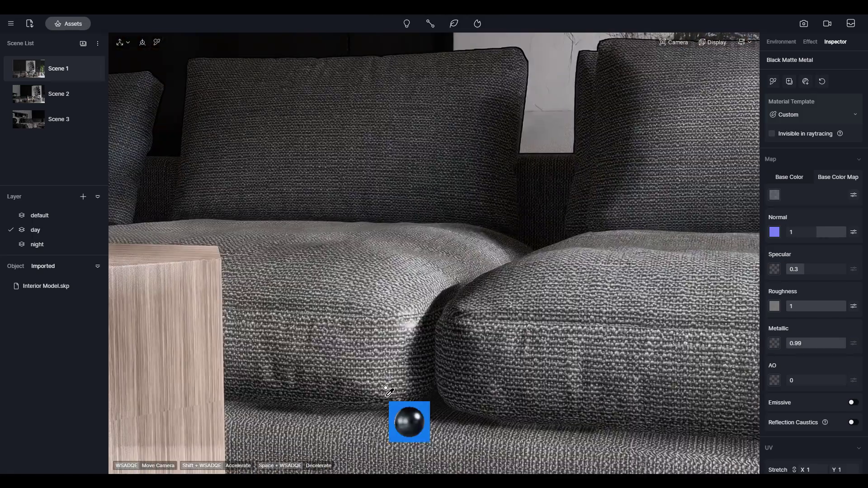
scroll(384, 391, down, 5)
scroll(384, 380, down, 5)
right_drag(384, 370, 716, 140)
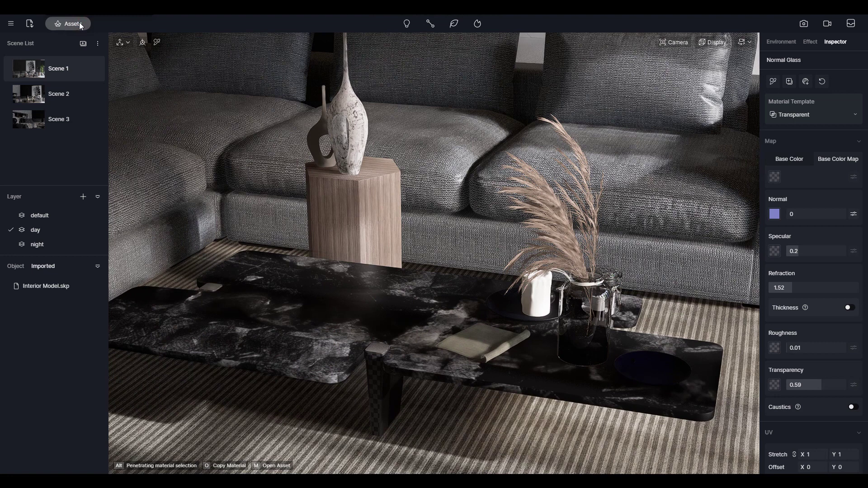
- Download Black and White Polished Granite from the Stone materials in the asset library
click(67, 23)
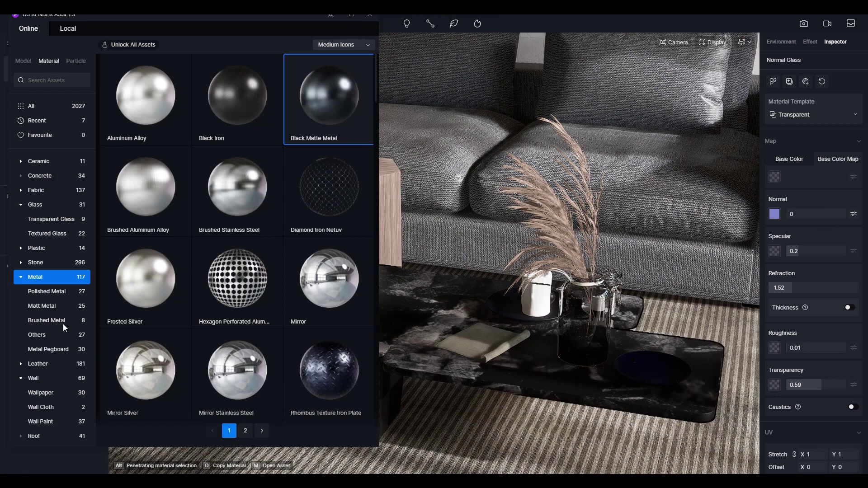
click(50, 262)
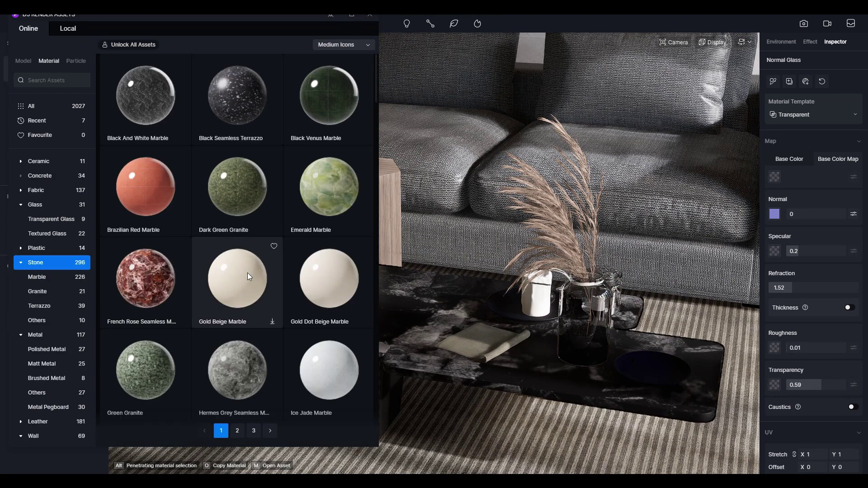
scroll(248, 274, down, 8)
scroll(247, 274, down, 8)
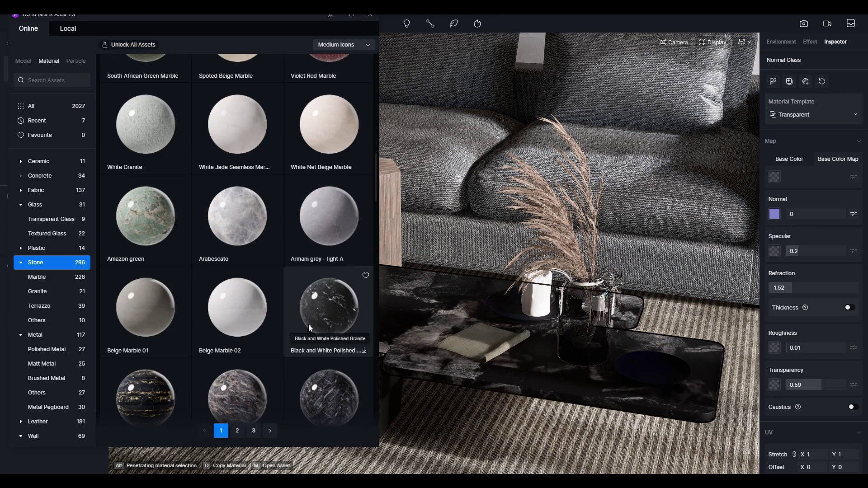
click(364, 352)
- Browse the other marbles and granites in the Stone materials and return to the Black and White Polished Granite
scroll(196, 304, down, 2)
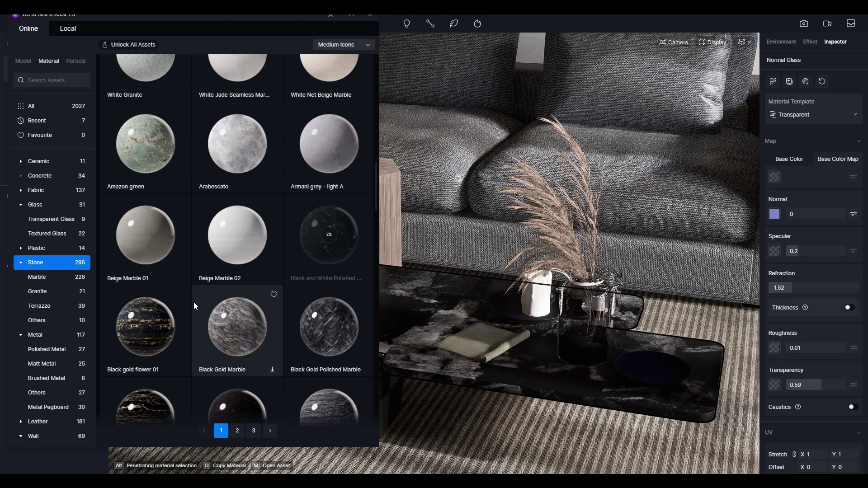
scroll(194, 302, down, 2)
scroll(280, 261, down, 1)
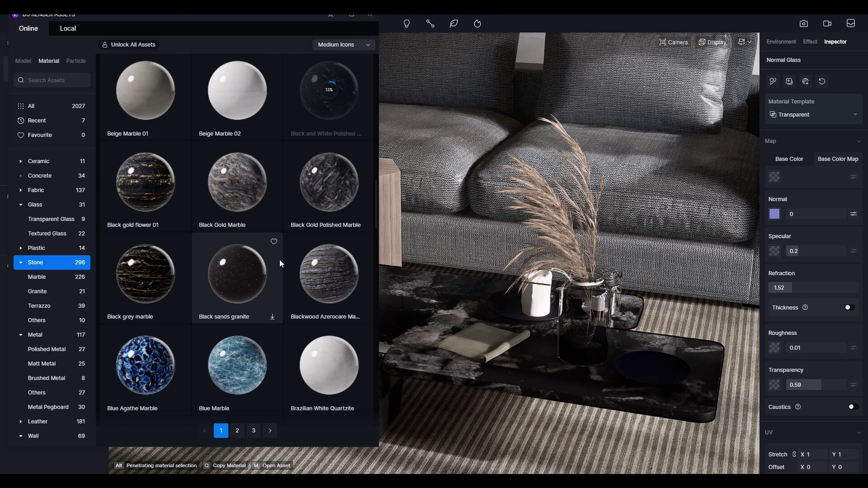
scroll(300, 245, down, 5)
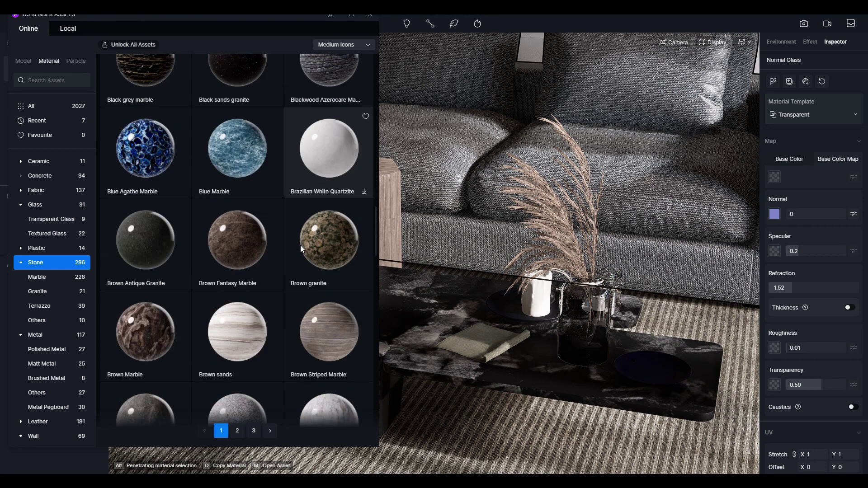
scroll(300, 245, down, 3)
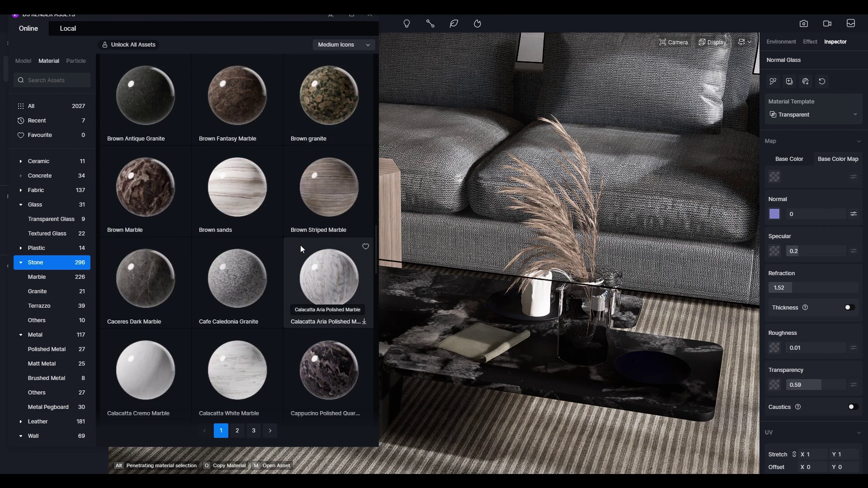
scroll(288, 262, up, 10)
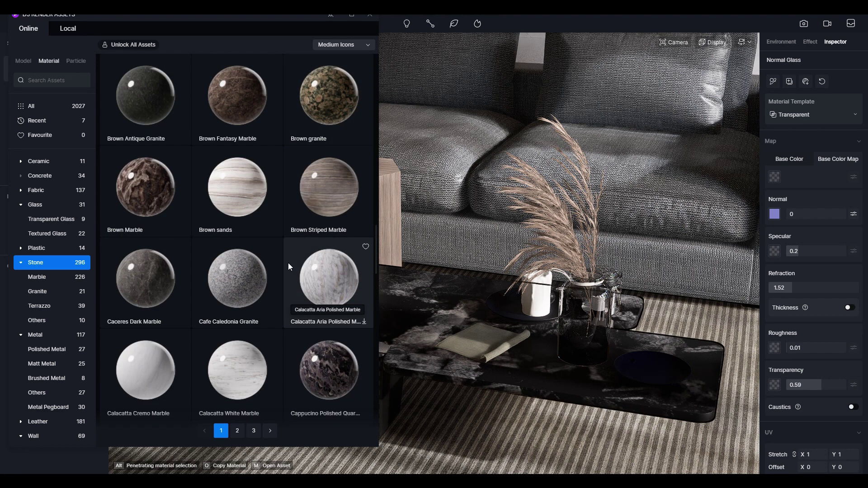
scroll(287, 263, up, 2)
scroll(286, 264, down, 2)
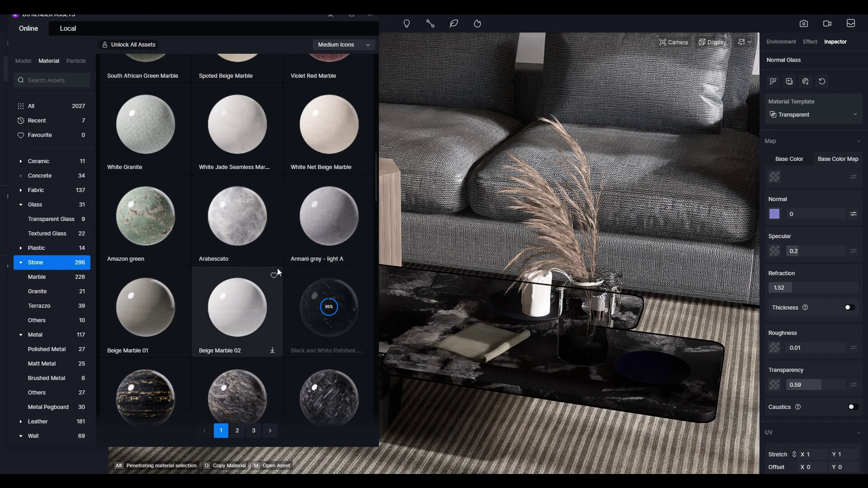
- Apply the Black and White Polished Granite to the coffee table in front of the sofa
scroll(277, 267, down, 4)
scroll(278, 268, up, 4)
drag(340, 315, 403, 287)
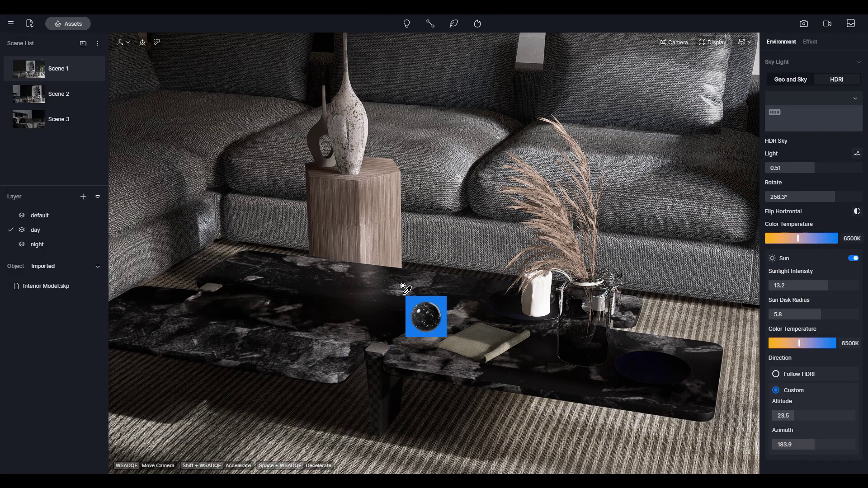
click(364, 303)
scroll(424, 310, down, 1)
right_drag(424, 310, 397, 320)
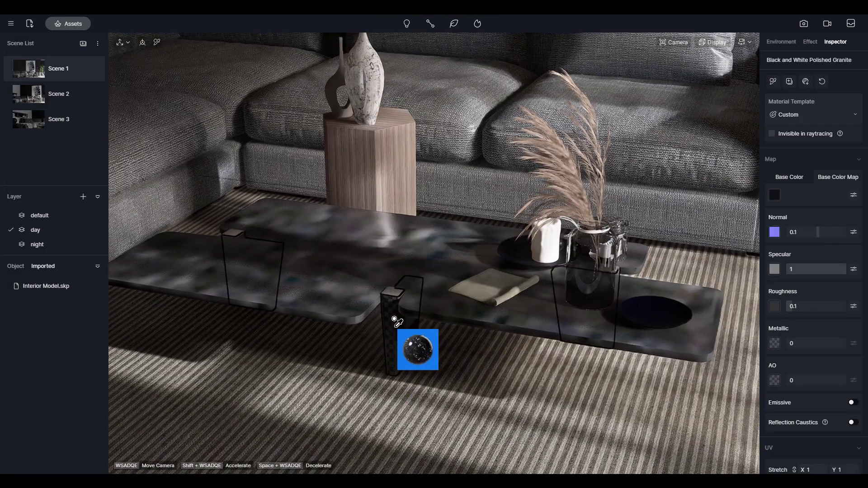
scroll(399, 324, up, 2)
scroll(452, 307, down, 5)
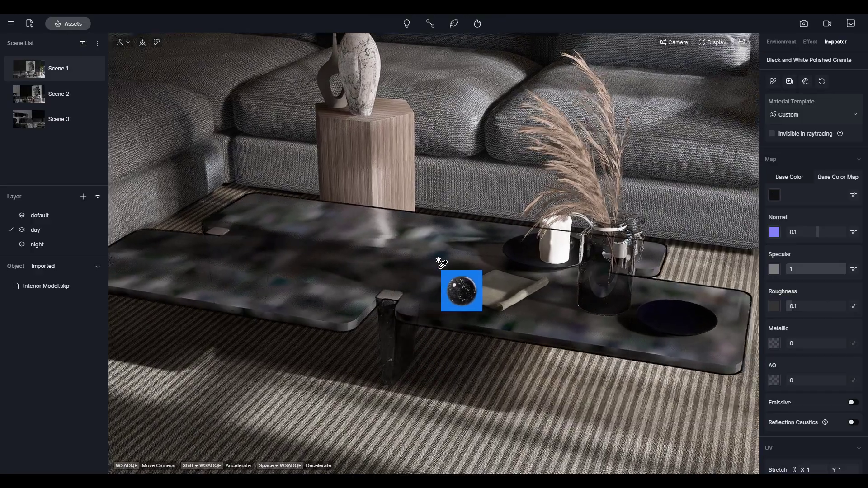
scroll(343, 293, up, 5)
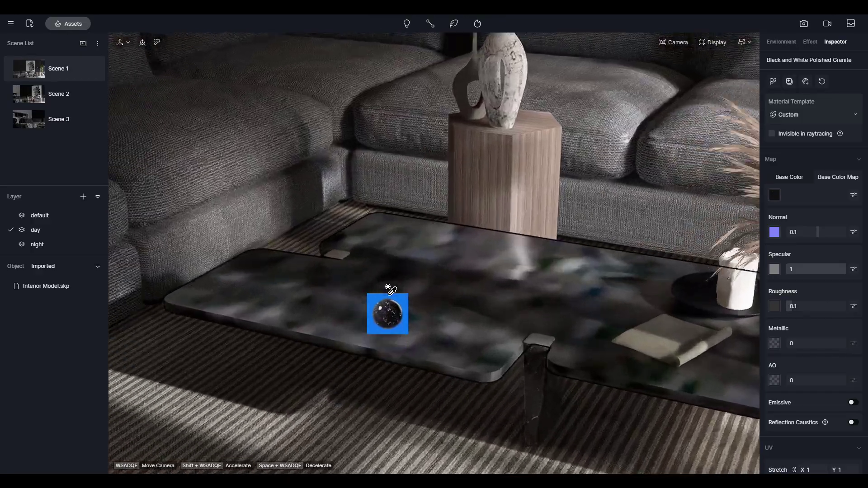
scroll(834, 413, down, 3)
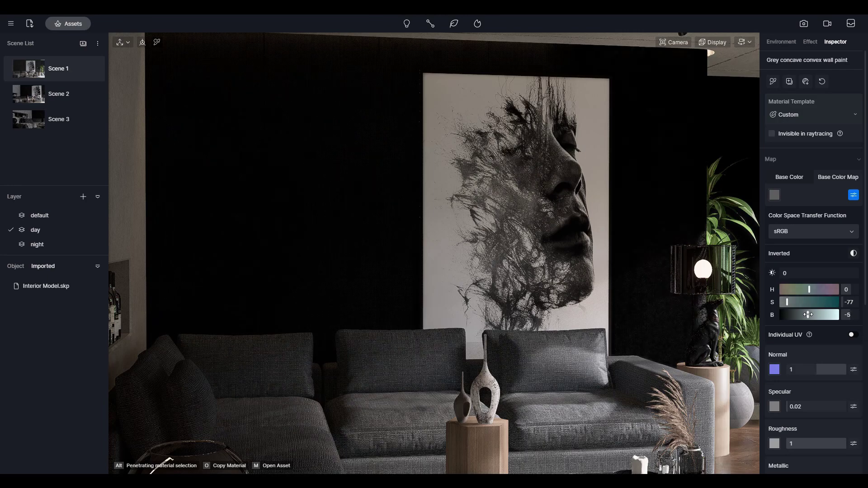
- Return to Scene 1 and set the Dark Oak Herringbone Floor's normal to 0.7, specular to 0.95 and AO to 1
click(35, 66)
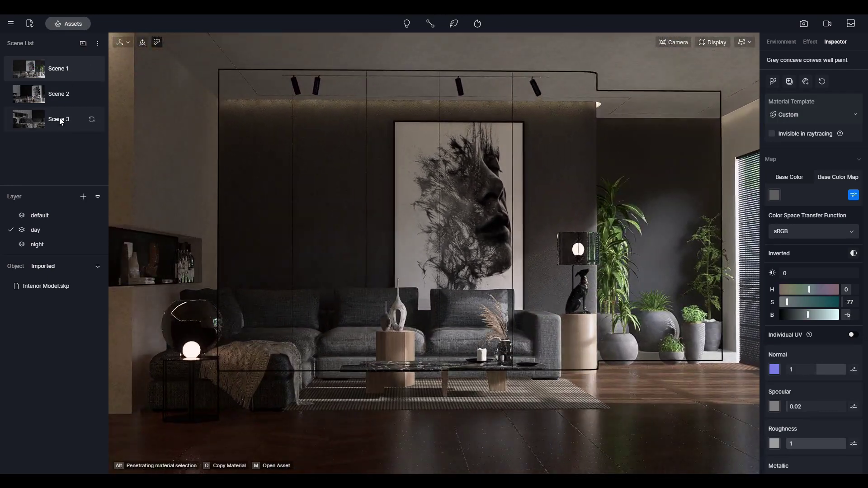
click(293, 418)
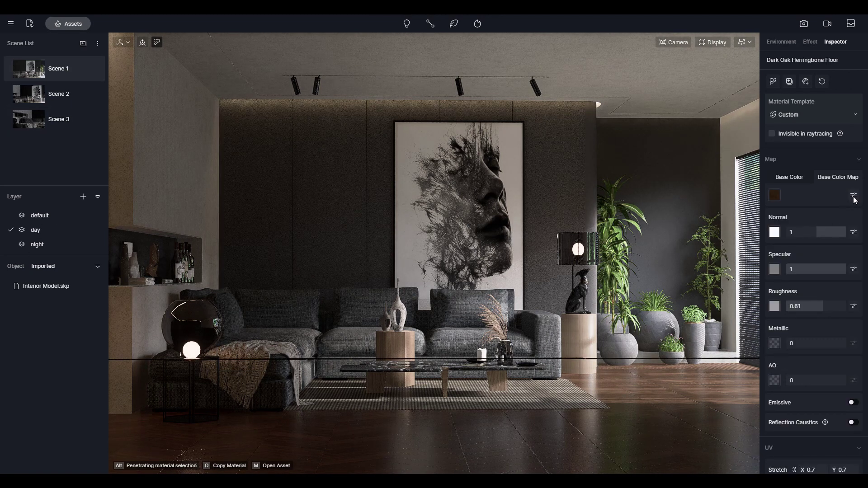
click(801, 177)
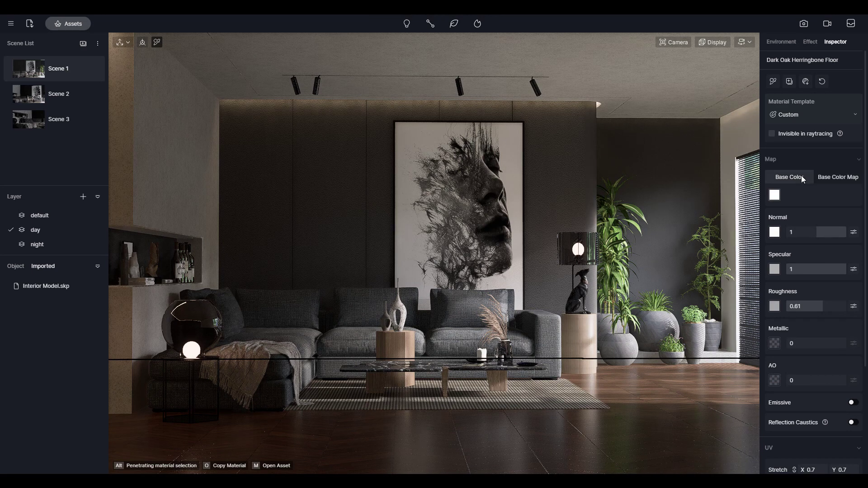
click(839, 178)
click(795, 181)
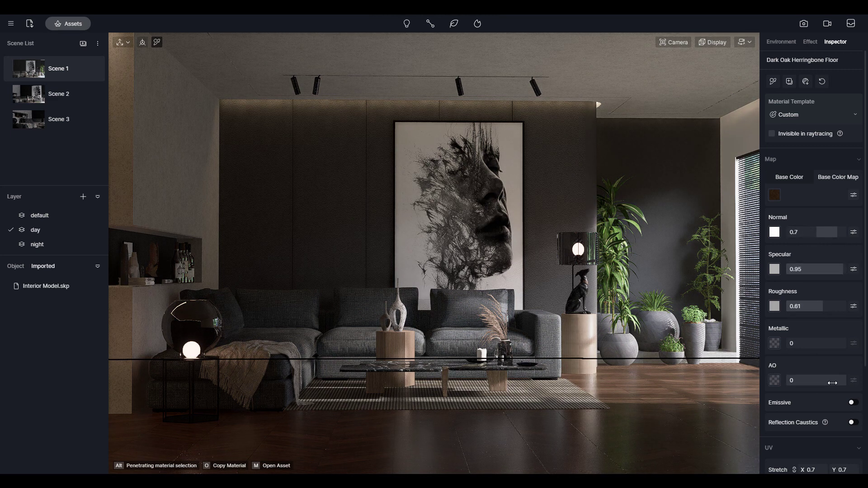
right_drag(624, 390, 499, 407)
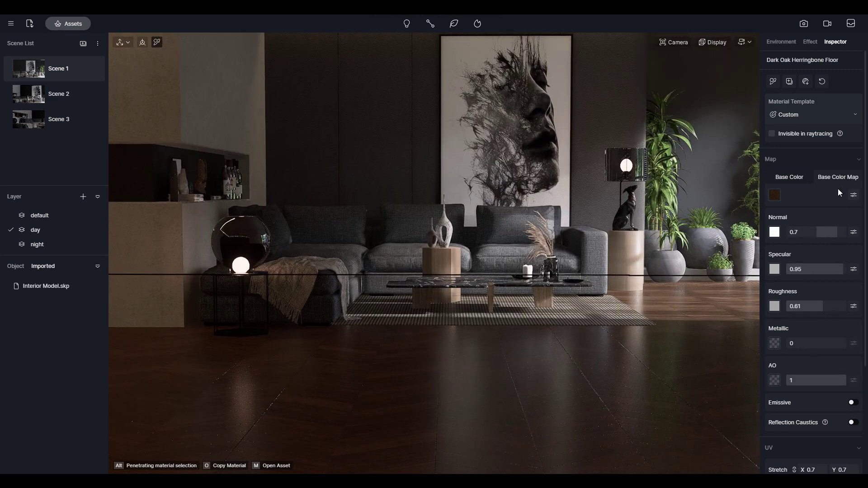
- Set the floor's normal to 0.91, specular to 0.77 and roughness to 0.78, with color map saturation -81 and brightness adjustment -2
click(854, 195)
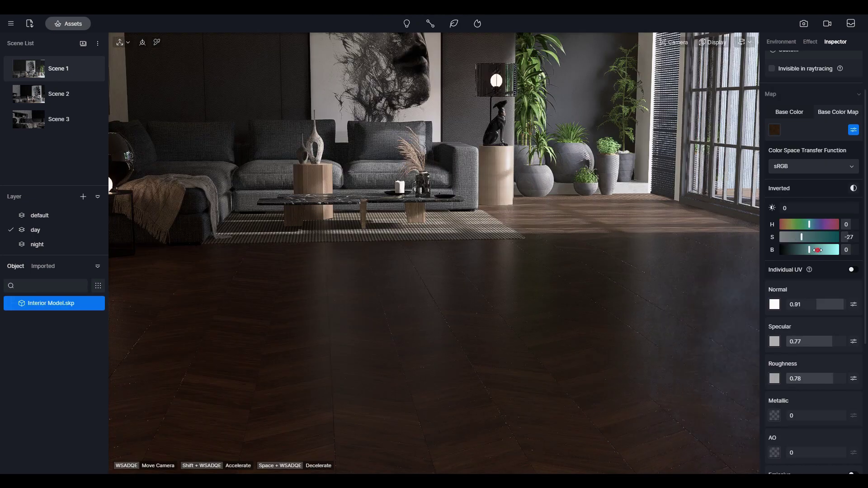
drag(810, 250, 792, 236)
click(819, 214)
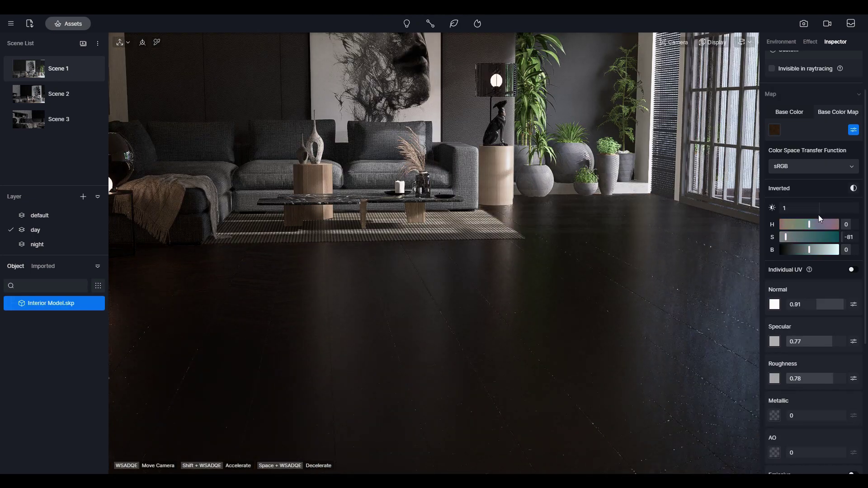
right_drag(574, 226, 244, 217)
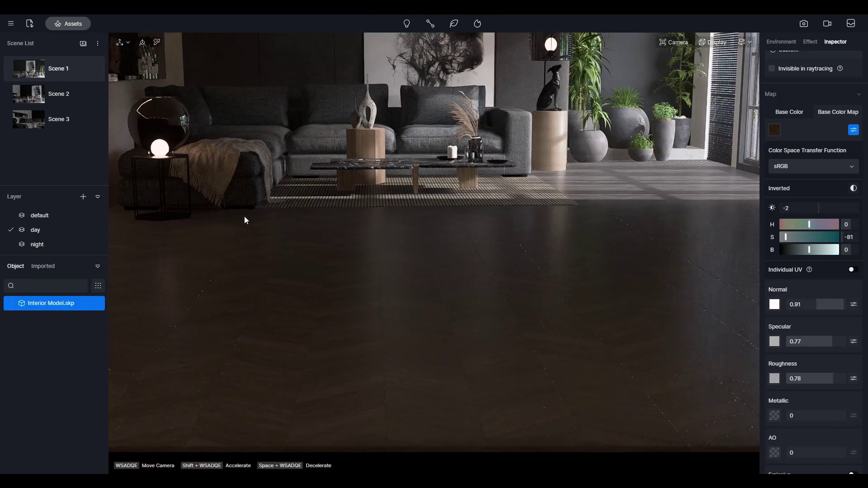
- Set the floor material's UV stretch to 0.6 and its base color map hue to -45, checking from Scene 1
scroll(826, 418, down, 5)
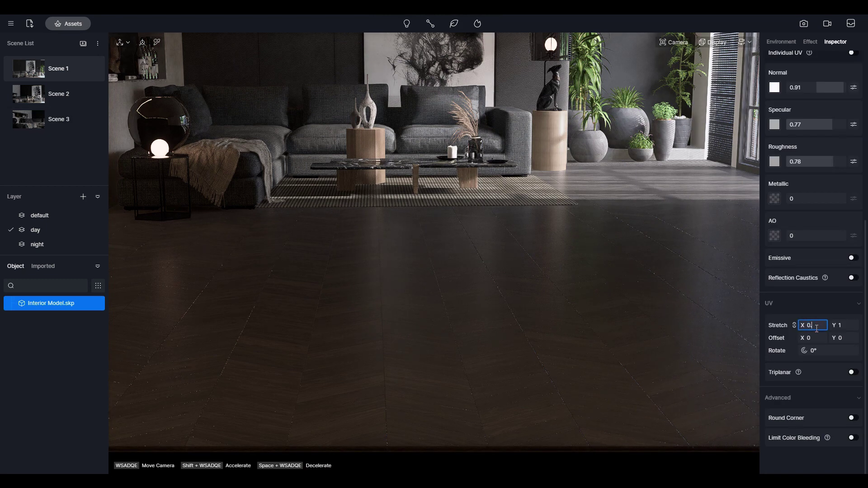
click(38, 76)
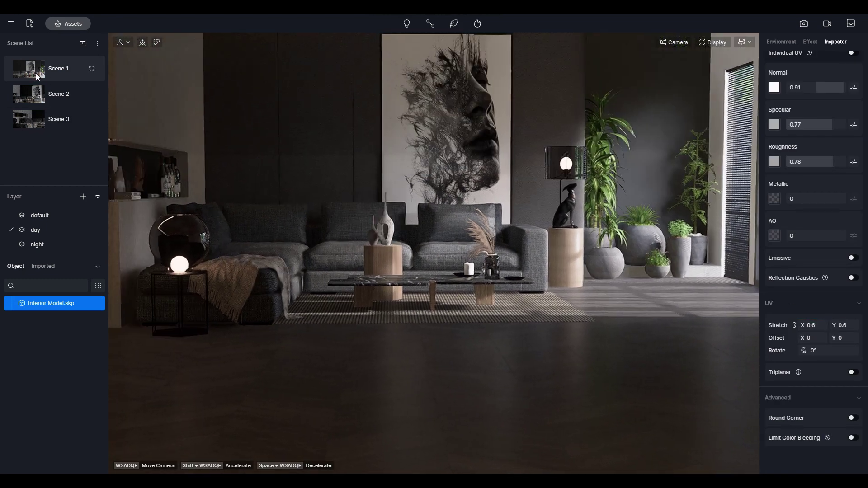
scroll(843, 383, up, 4)
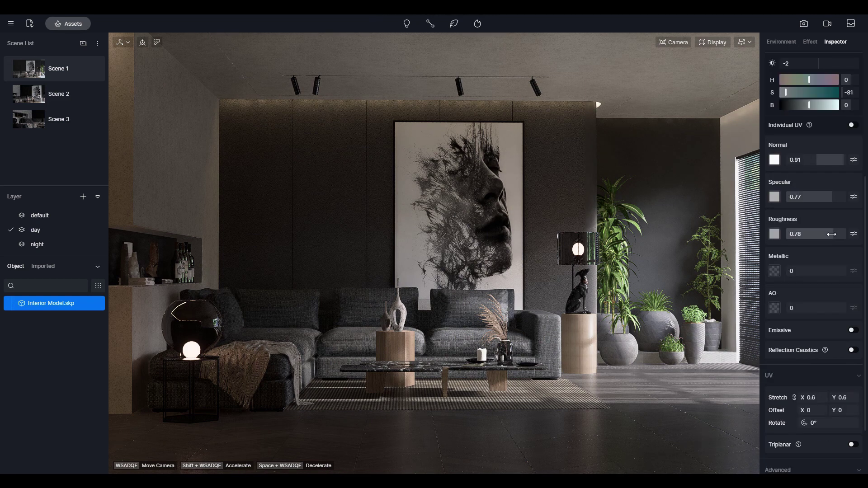
mouse_move(808, 177)
mouse_down()
mouse_move(800, 178)
mouse_move(809, 177)
mouse_up()
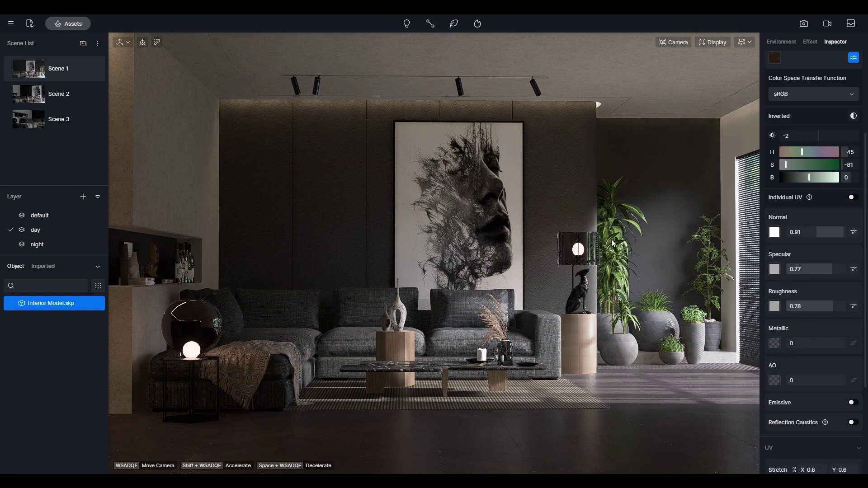
right_drag(597, 253, 565, 359)
click(38, 71)
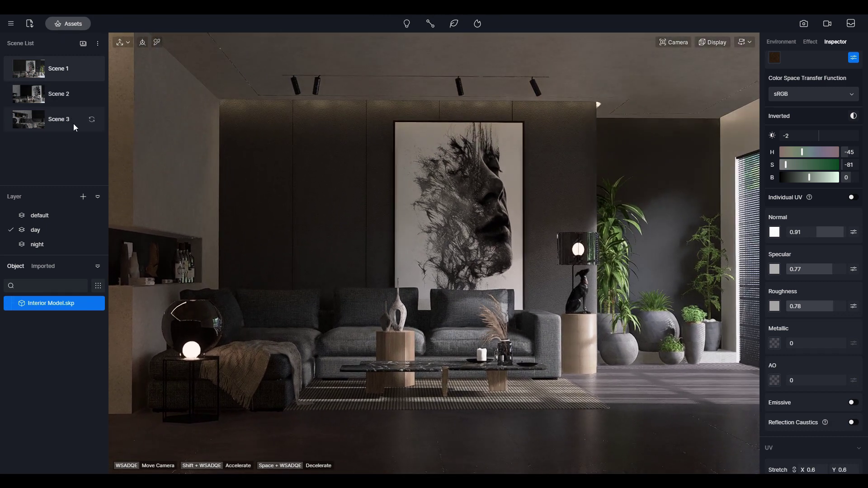
- Try a UV stretch of 0.9 on the floor material and settle on 0.7
scroll(809, 361, down, 2)
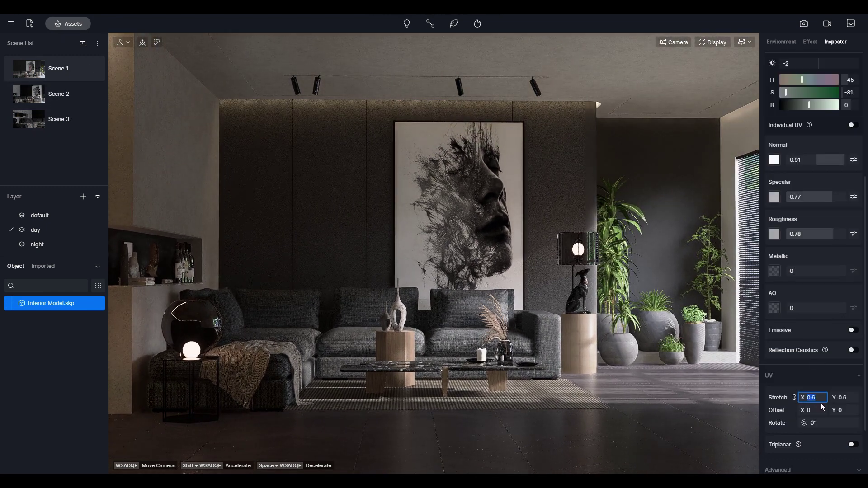
text(.9)
key(Return)
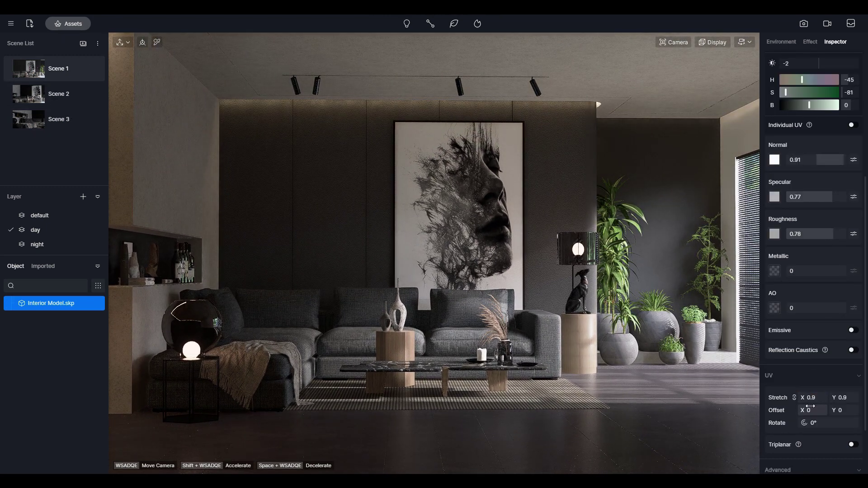
key(Return)
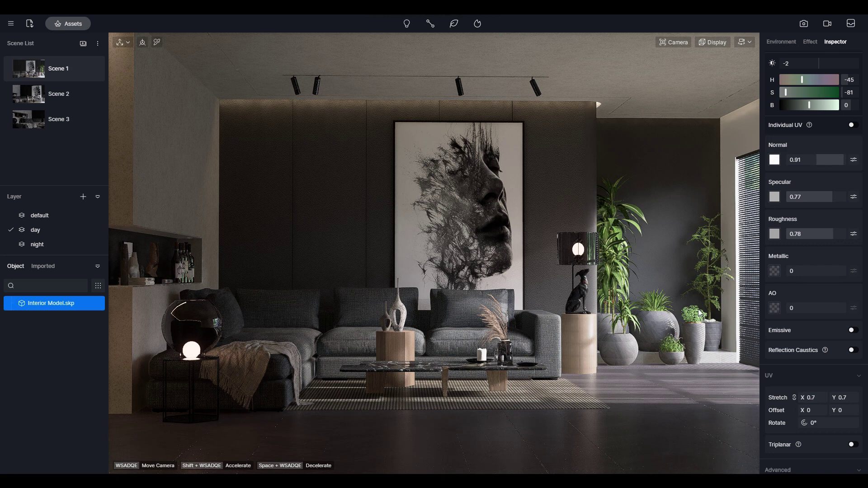
- Reset the hue, saturation and brightness of the floor's base color map to 0
scroll(832, 228, up, 2)
click(848, 178)
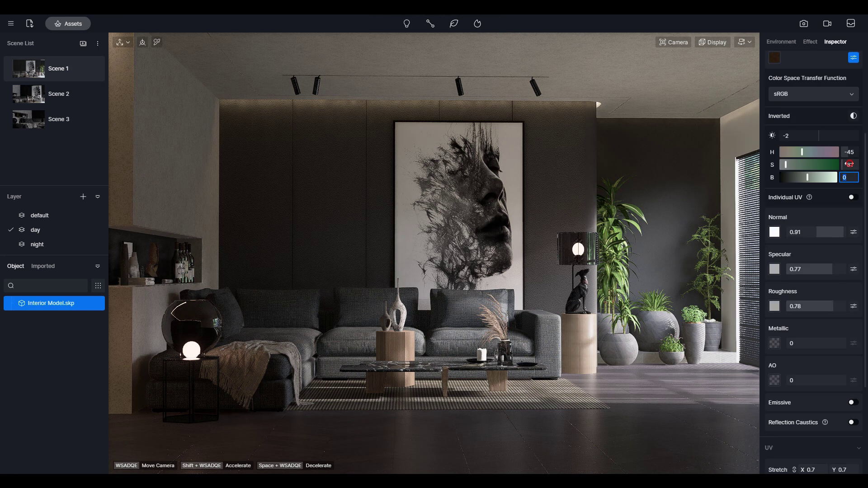
drag(849, 164, 846, 165)
click(847, 164)
text(0)
key(Return)
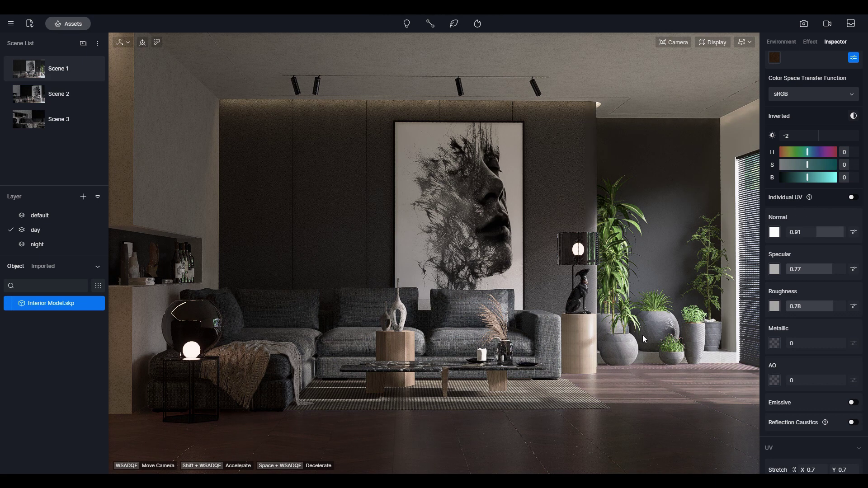
- Set the floor color map's brightness adjustment to -3 and the material's specular to 0.98, and return to Scene 1
scroll(815, 224, up, 2)
drag(819, 208, 814, 198)
right_drag(593, 253, 583, 387)
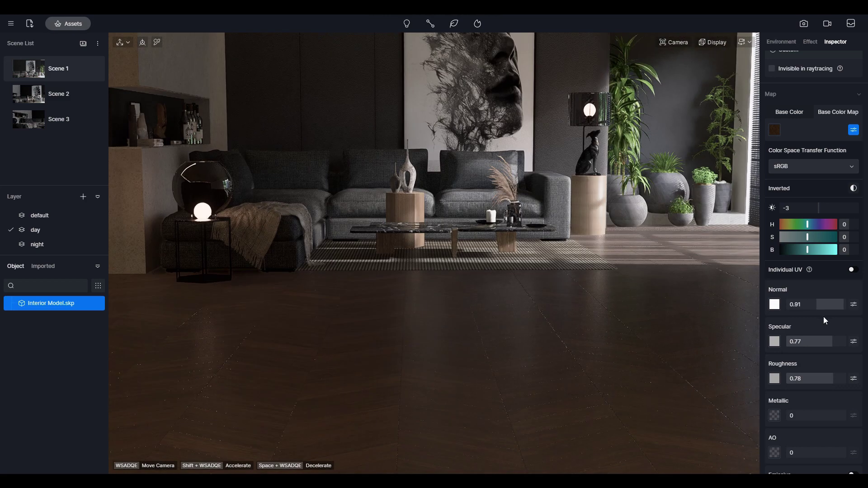
click(797, 113)
drag(833, 207, 843, 205)
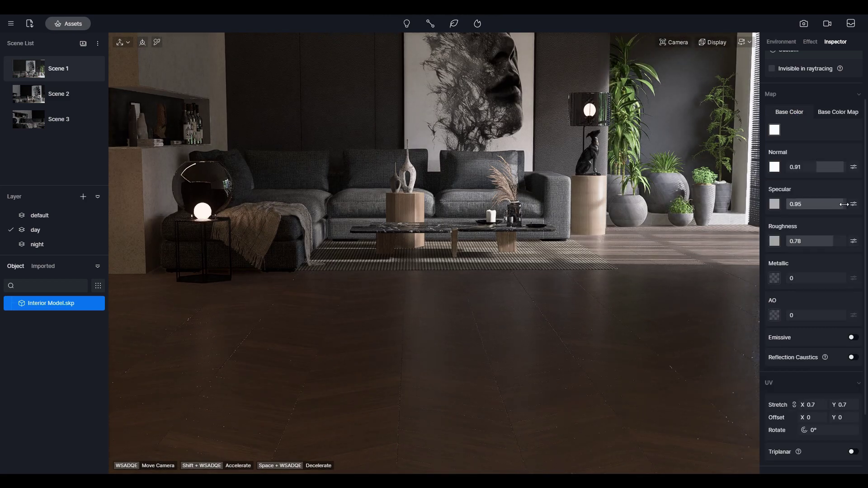
click(32, 69)
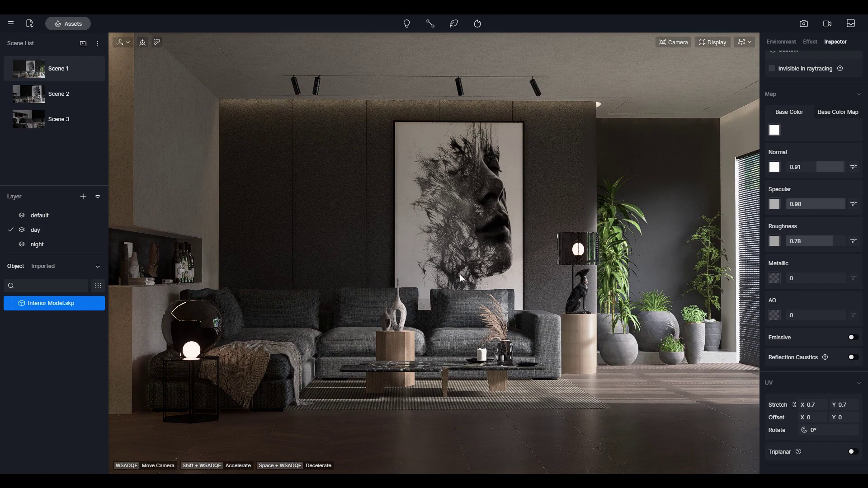
- Set the post-processing effects to shadow 0.34, bloom 0.14, contrast 0.03 and exposure 0.06
click(812, 40)
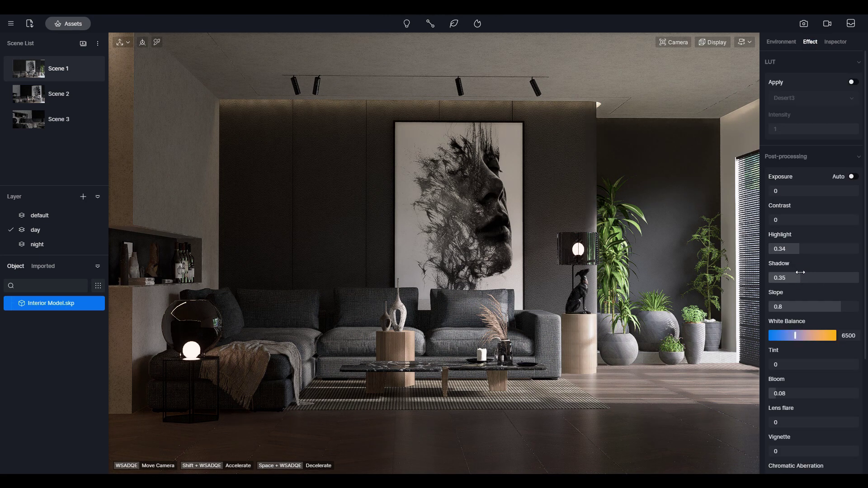
drag(800, 272, 799, 274)
mouse_move(840, 306)
mouse_down()
mouse_move(821, 306)
mouse_move(841, 305)
mouse_up()
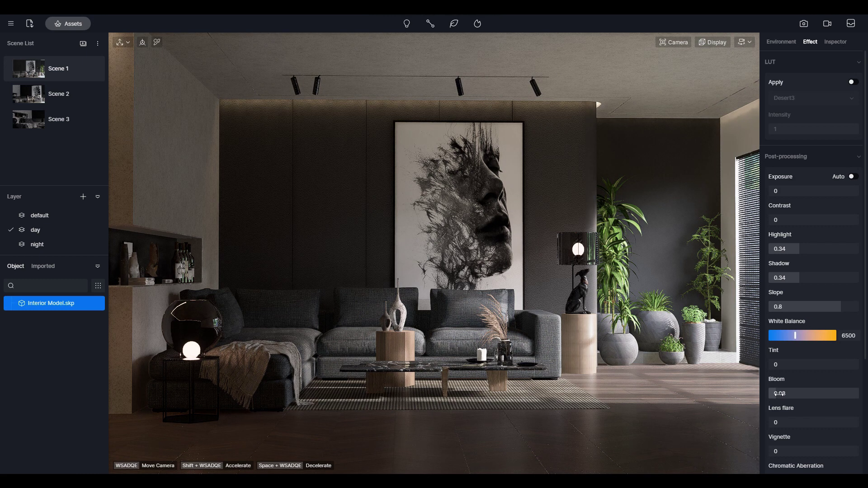
drag(805, 393, 811, 393)
drag(811, 220, 817, 194)
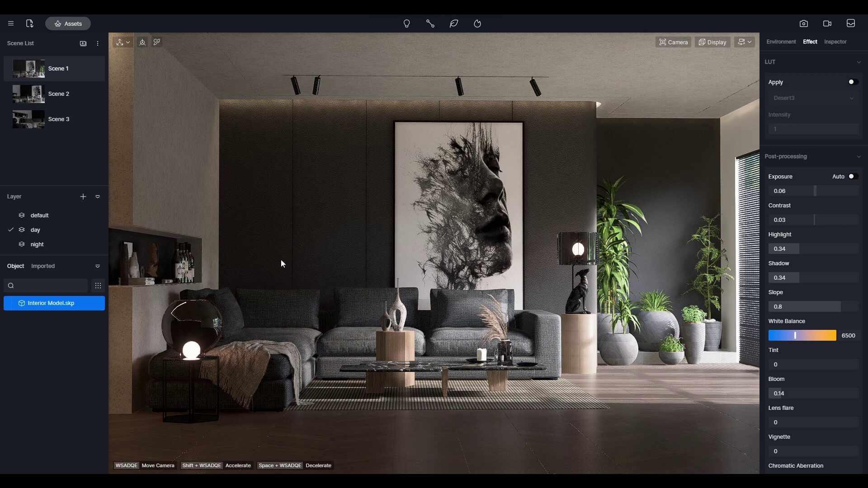
- Pick the wood material of the round lamp pedestal and set its base color map saturation to -41 and brightness to -2
click(157, 43)
click(587, 336)
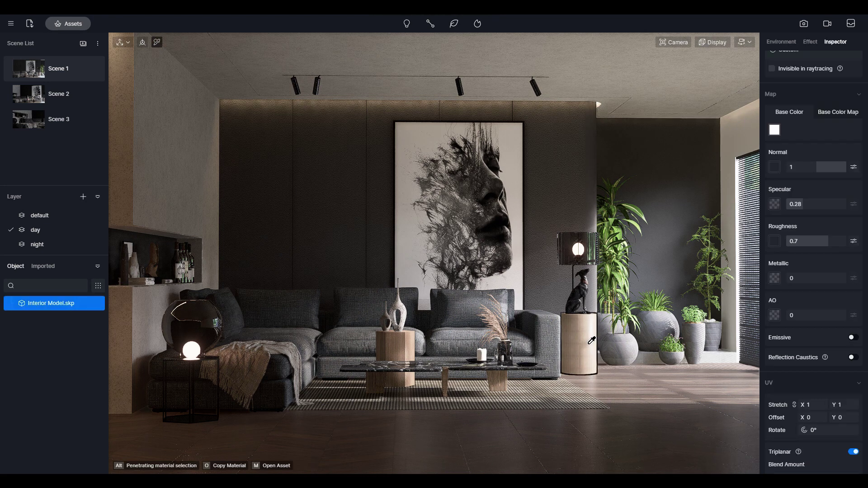
click(839, 113)
click(854, 131)
mouse_move(808, 237)
mouse_down()
mouse_move(797, 238)
mouse_move(807, 247)
mouse_up()
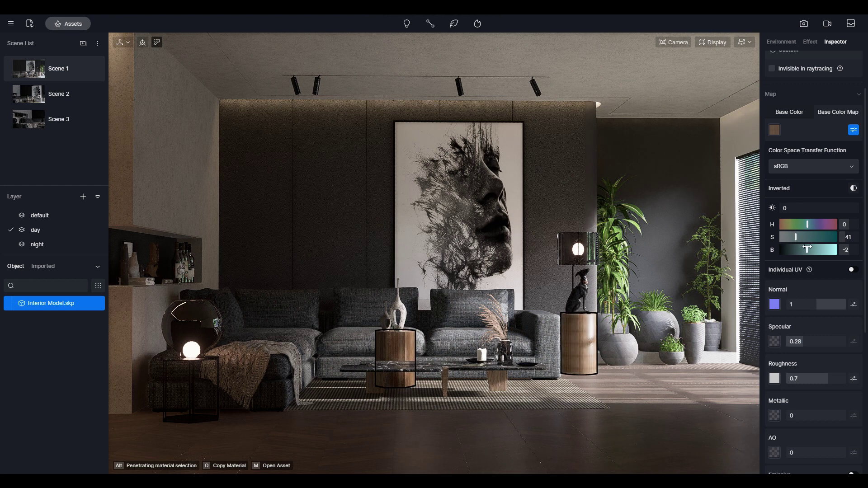
- Set the pedestal wood material's UV stretch to 0.831 in X and Y
scroll(842, 388, down, 5)
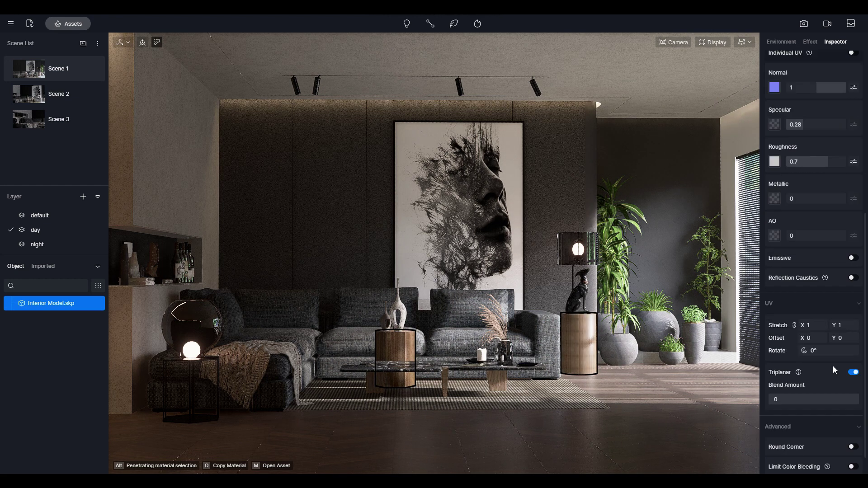
drag(826, 325, 649, 307)
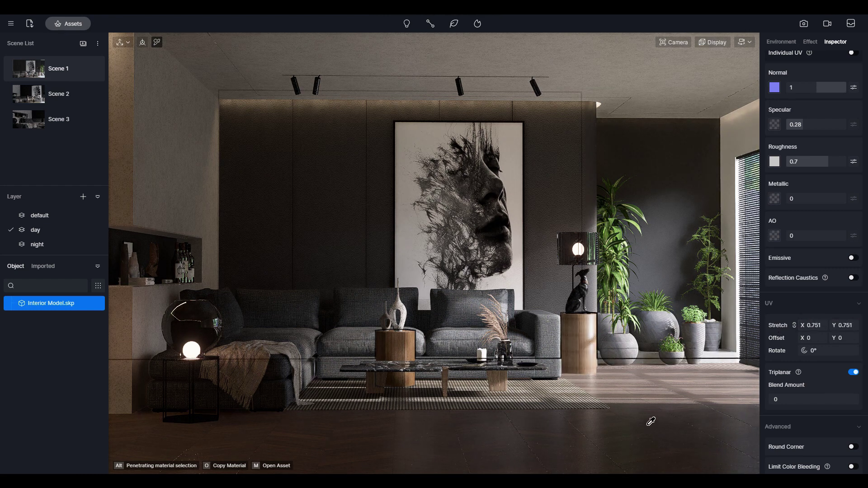
drag(651, 421, 663, 371)
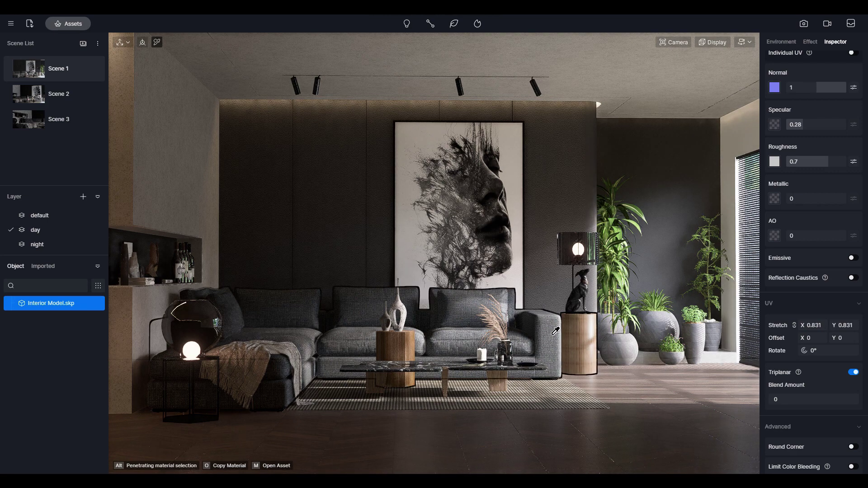
key(s)
key(d)
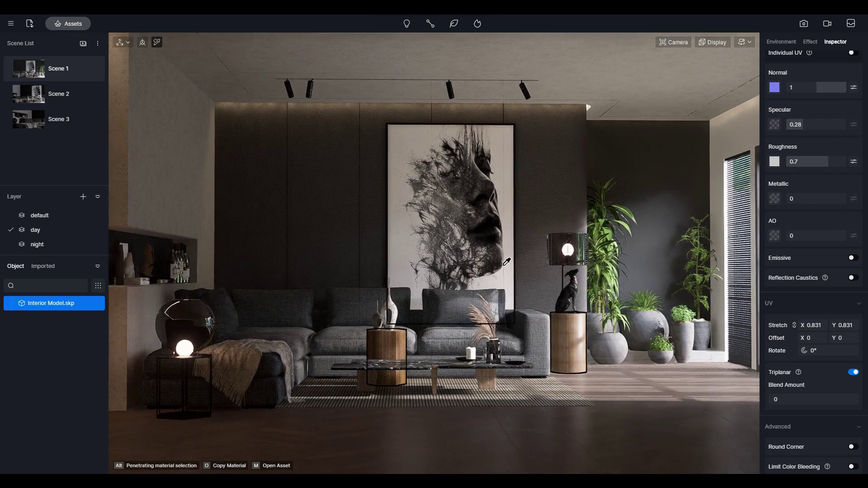
- Raise the camera slightly and update Scene 1 with the adjusted view
key(e)
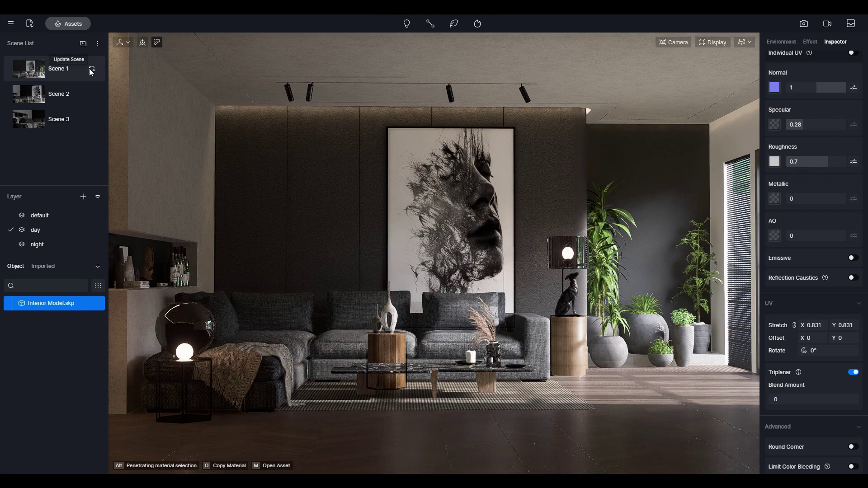
click(89, 69)
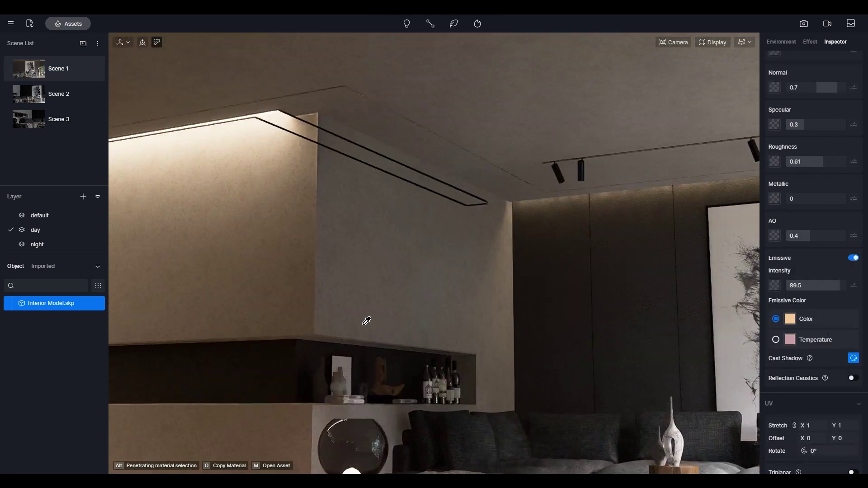
- Pick the light strip material along the upper edge of the wall shelf niche and turn on its emission
right_drag(367, 321, 348, 399)
scroll(348, 399, up, 5)
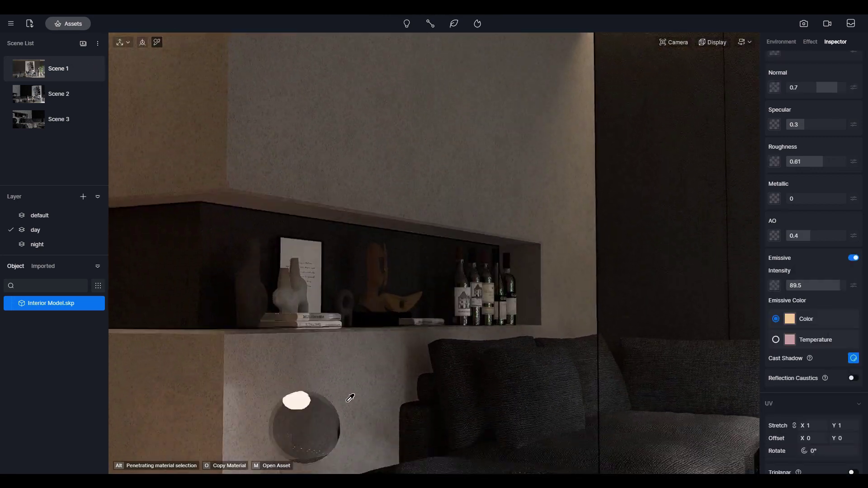
middle_drag(349, 399, 646, 186)
right_drag(646, 185, 675, 139)
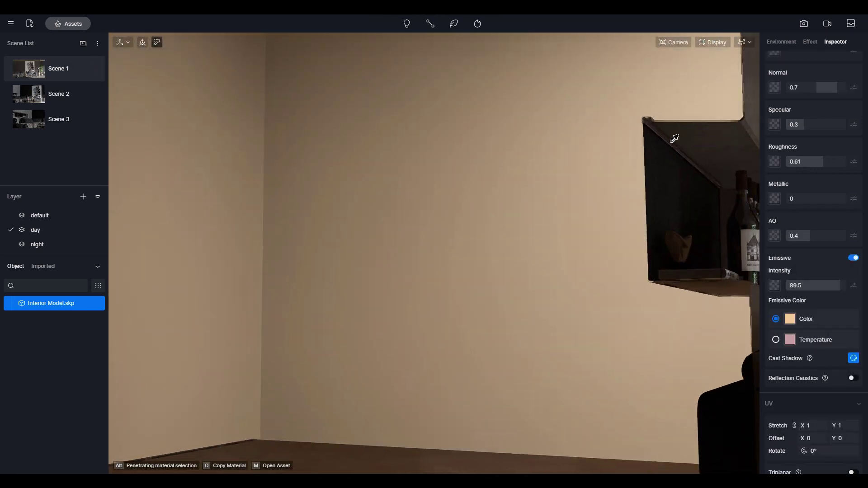
click(651, 114)
right_drag(610, 183, 661, 181)
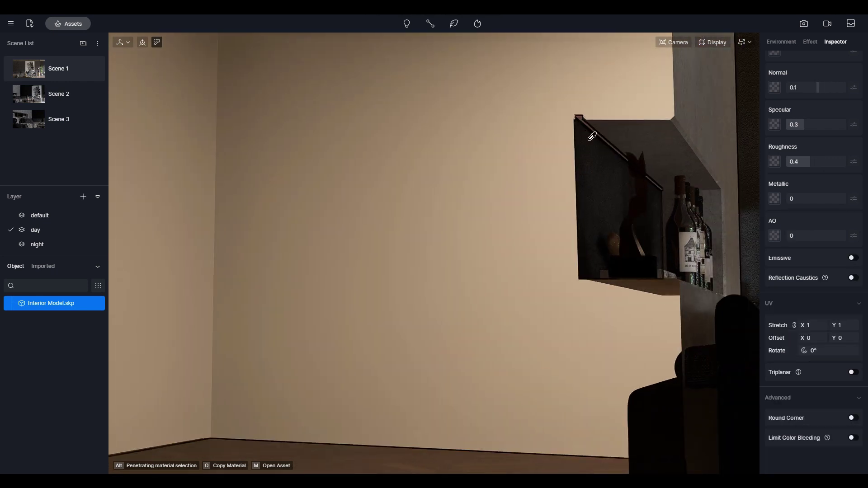
right_drag(619, 122, 655, 161)
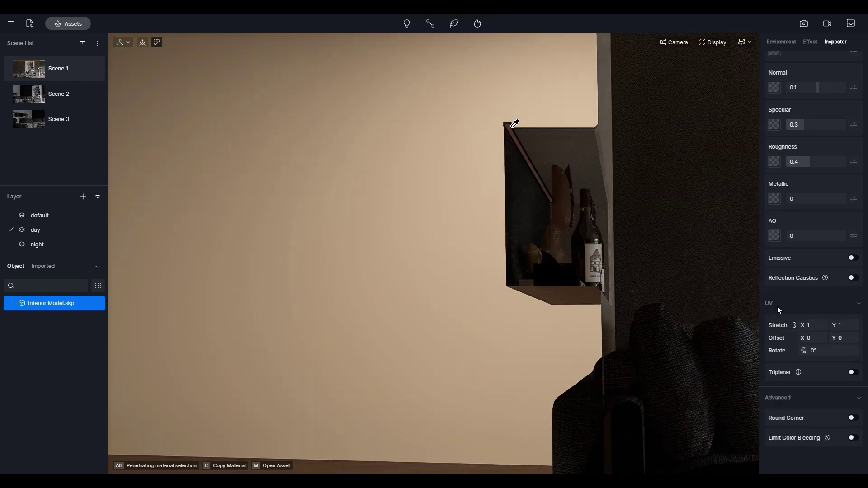
click(853, 258)
- Set the niche strip's emissive intensity to 100 and its emissive color to HSV 17, 21, 100
right_drag(484, 251, 483, 253)
scroll(482, 252, down, 5)
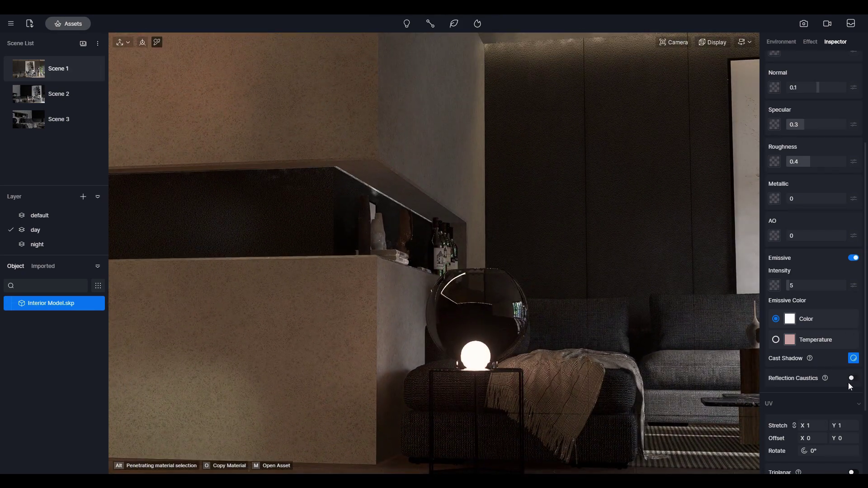
click(814, 286)
text(100)
click(790, 319)
click(786, 353)
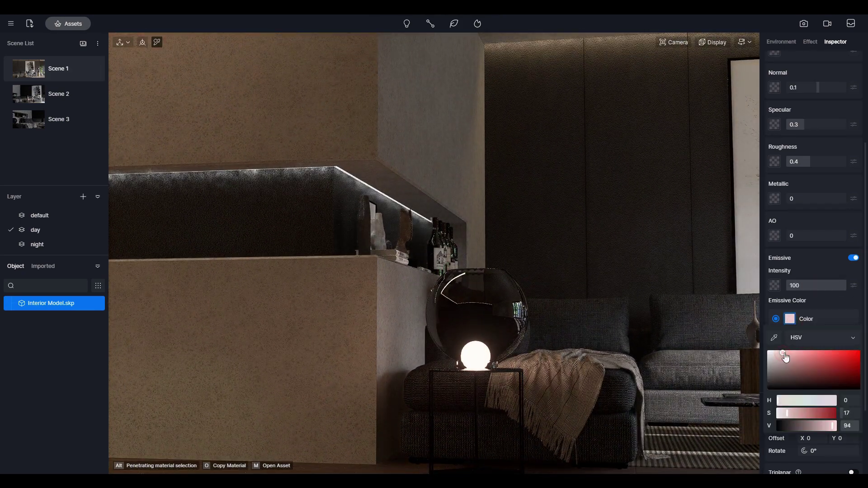
drag(777, 400, 779, 398)
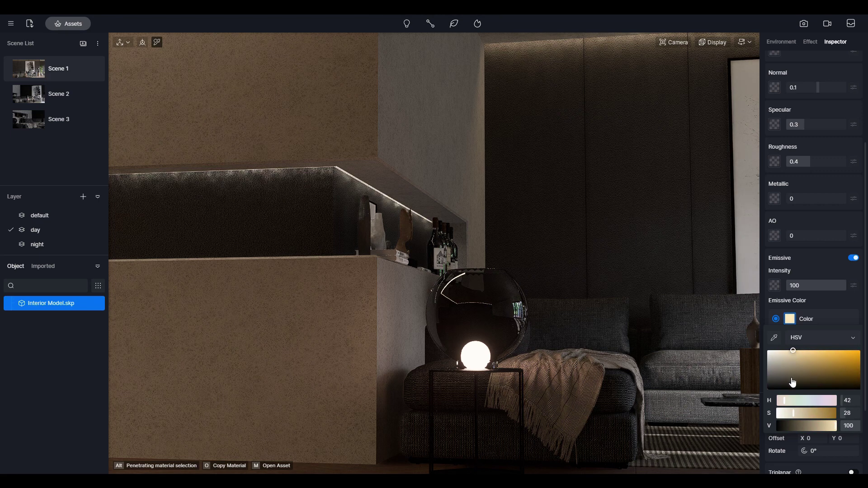
click(787, 351)
click(786, 401)
drag(786, 401, 779, 401)
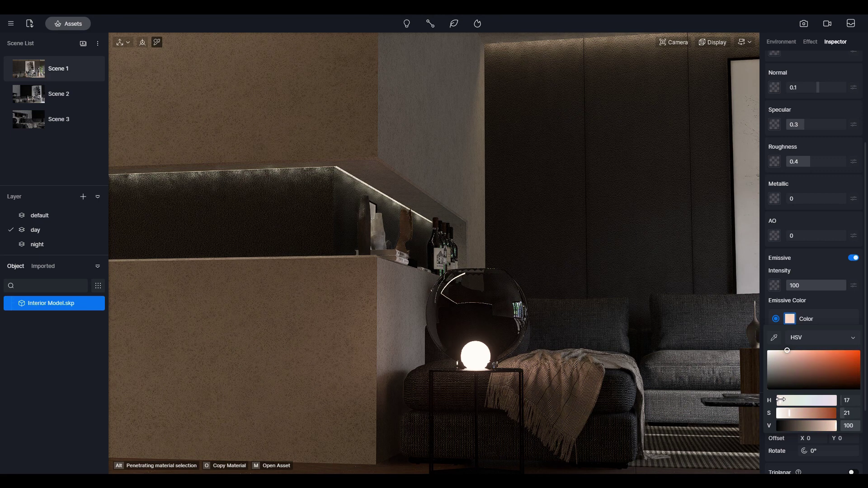
- Return to Scene 1 and refine the niche strip's emissive color to HSV 17, 31, 97
click(39, 70)
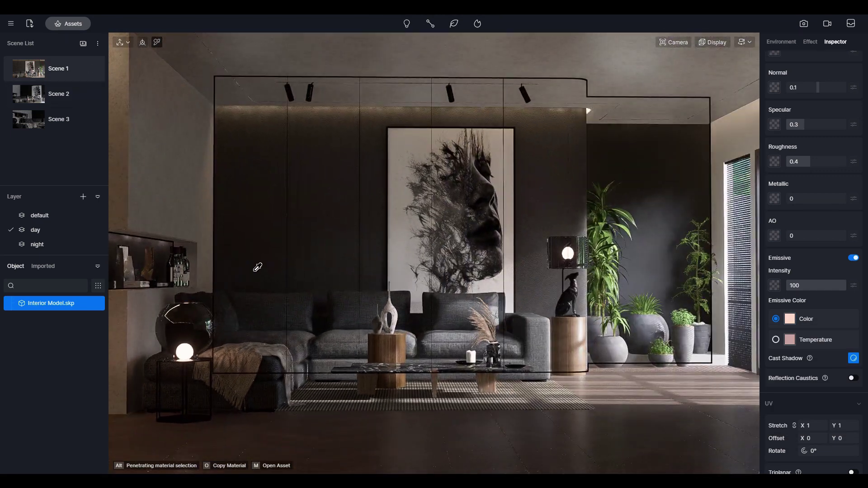
click(790, 319)
click(774, 337)
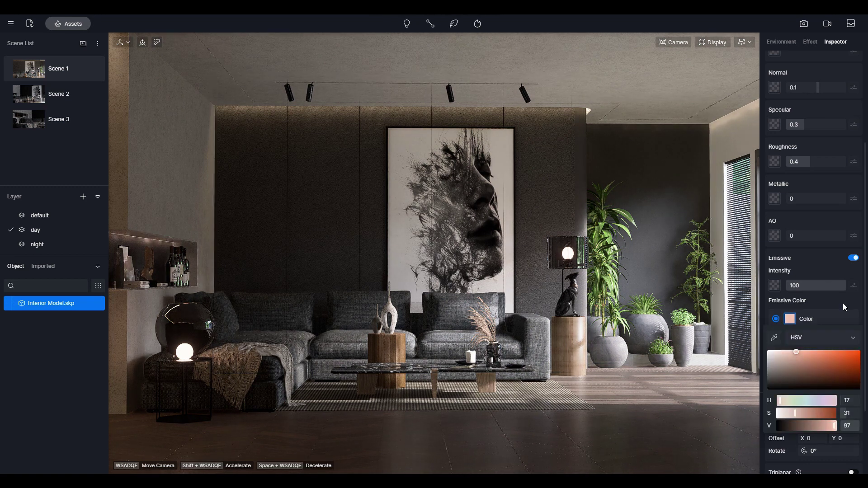
- Set the post-processing to exposure 0.1, contrast 0.09, highlight 0.46 and shadow 0.32, with the image render mode open
click(809, 42)
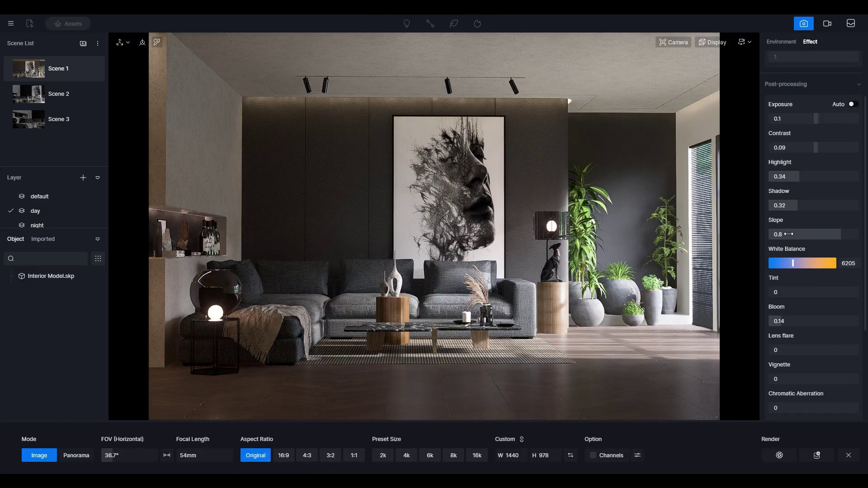
click(839, 231)
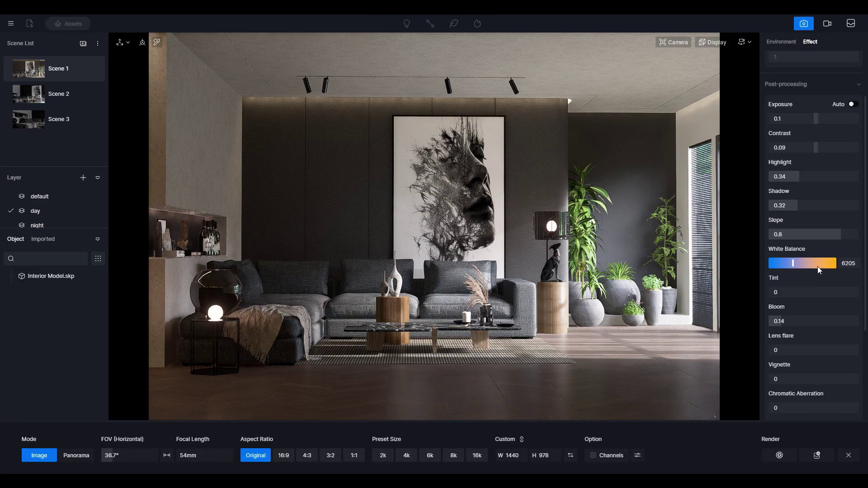
scroll(813, 213, up, 2)
scroll(811, 246, down, 6)
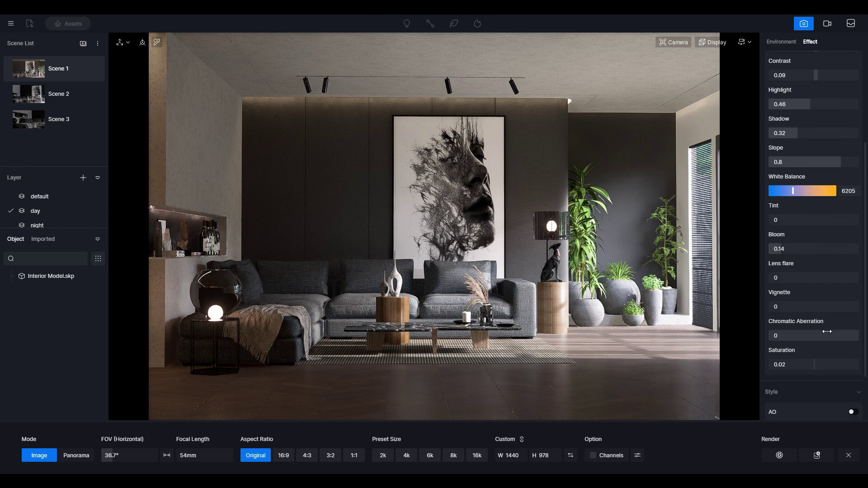
scroll(820, 312, up, 4)
scroll(820, 312, up, 2)
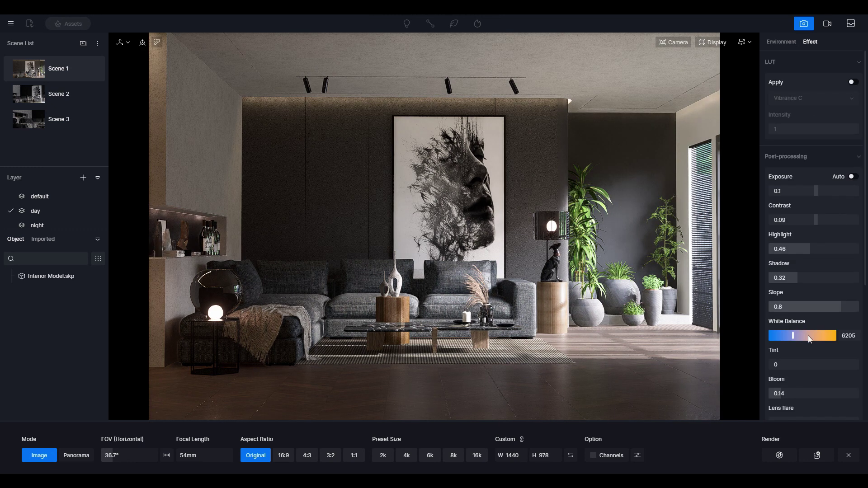
- Try the 16:9 aspect ratio, return to the original ratio and choose the 4k output size
click(285, 454)
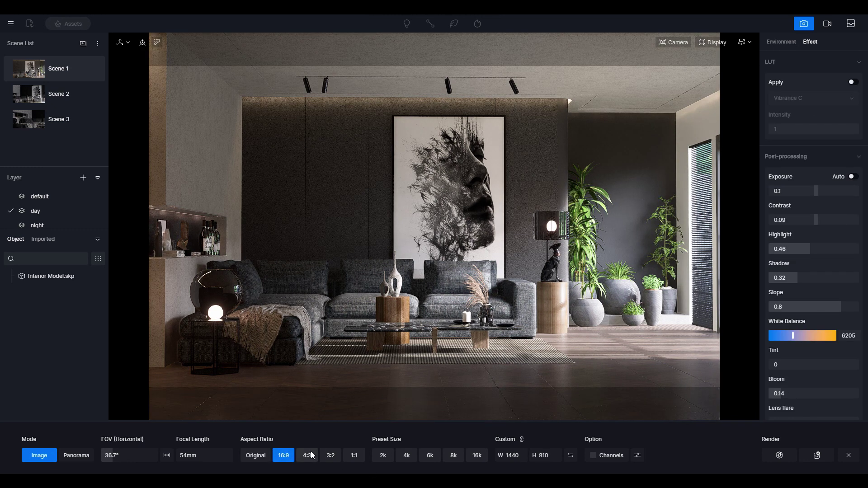
click(255, 457)
click(407, 455)
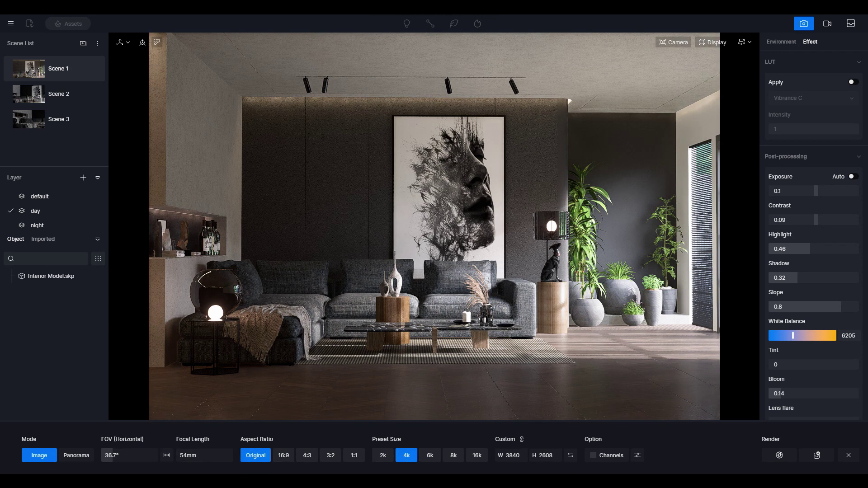
- Render the image and save it as a PNG named test in the images folder of D5 Tutorial
click(779, 456)
double_click(107, 64)
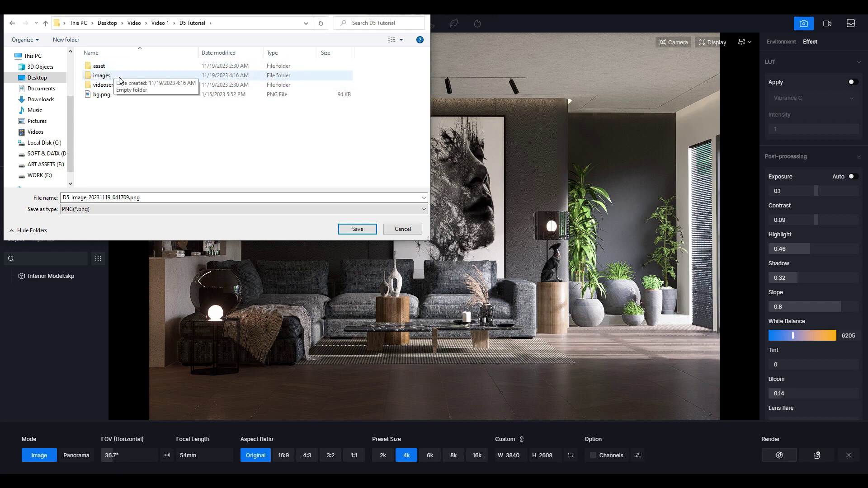
double_click(117, 74)
text(q)
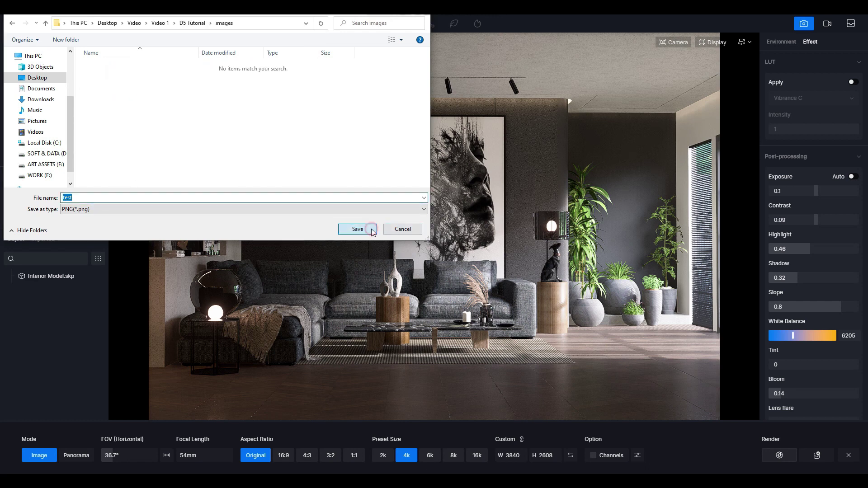
click(371, 229)
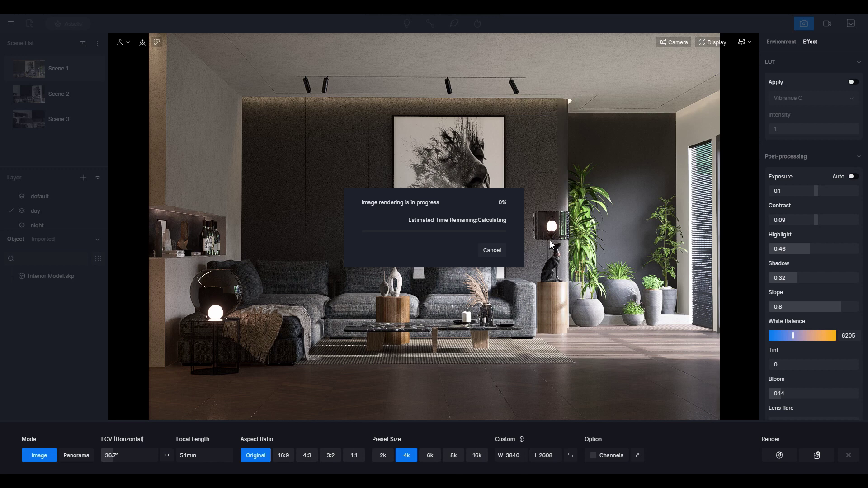